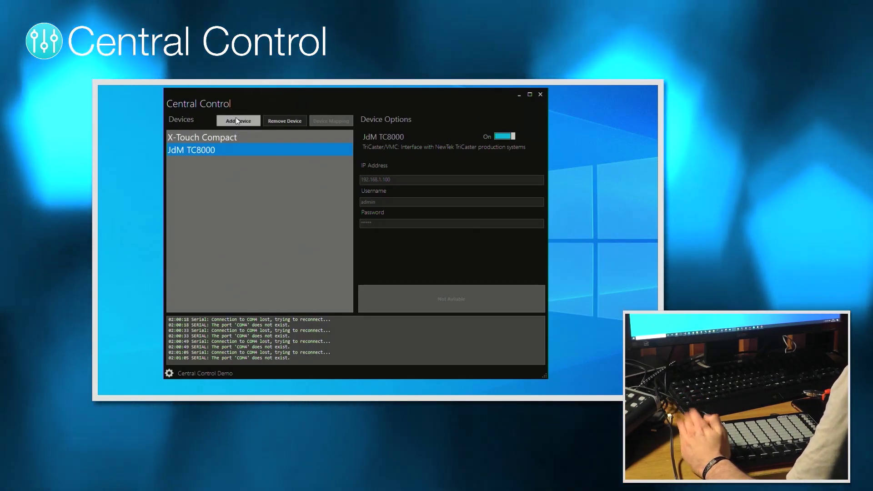
# Step: Add an ATEM switcher device at 192.168.1.150 and toggle it On
pyautogui.click(238, 119)
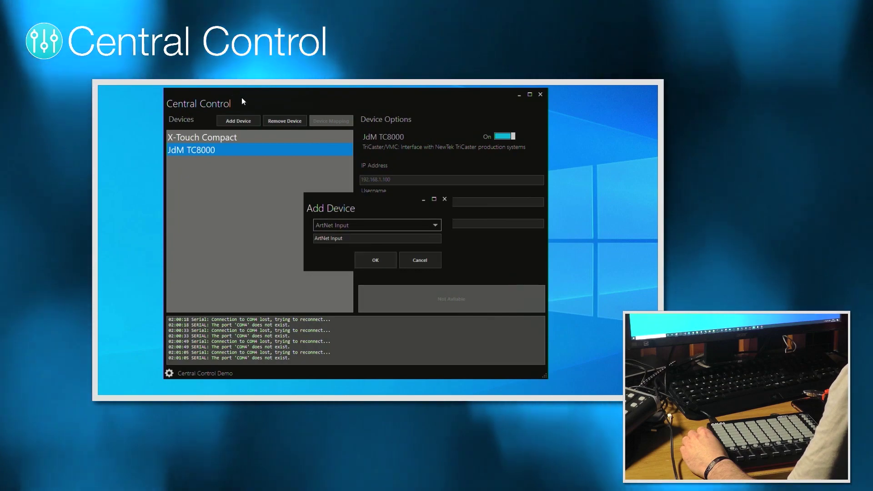
pyautogui.click(349, 225)
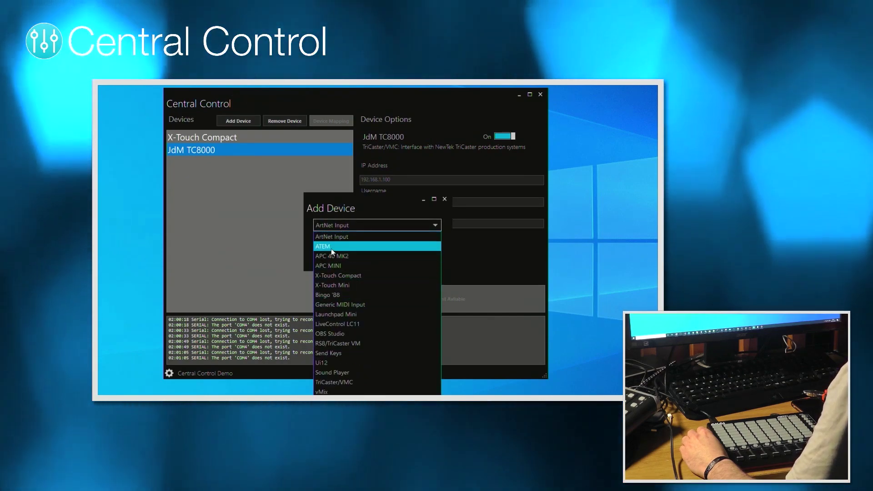
pyautogui.click(331, 248)
pyautogui.click(370, 258)
pyautogui.click(182, 162)
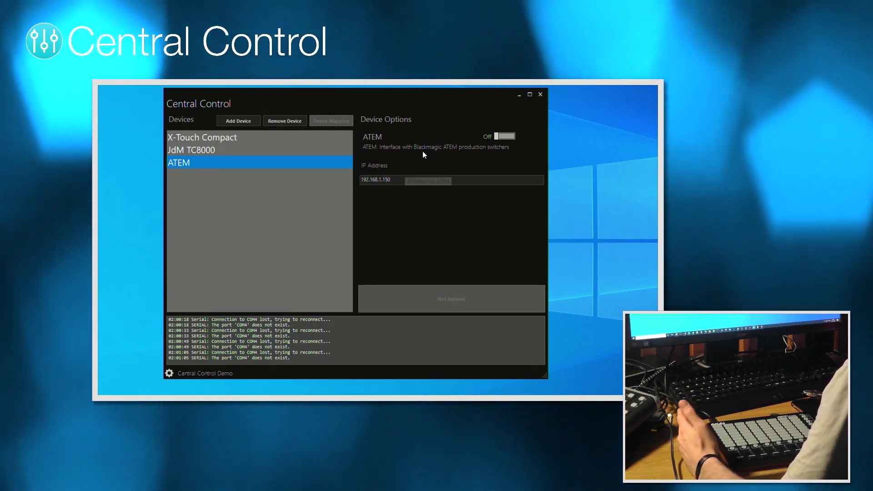
pyautogui.click(506, 137)
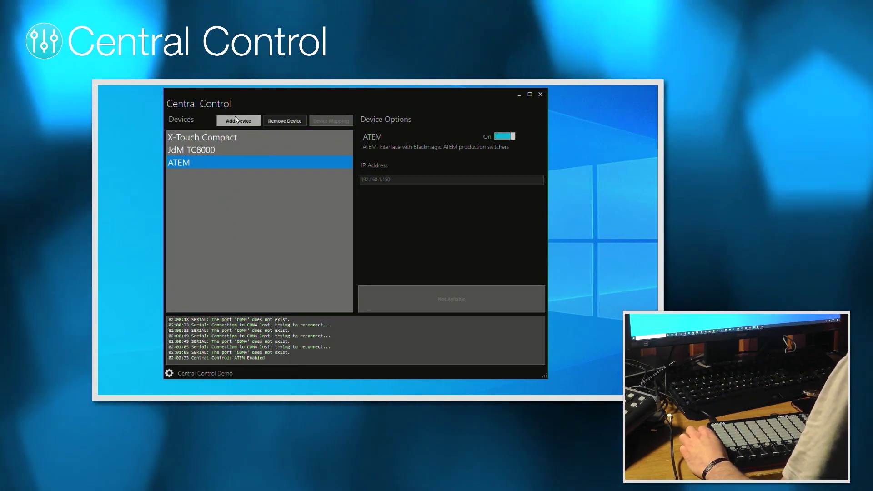
# Step: Add a new APC MINI device
pyautogui.click(234, 119)
pyautogui.click(351, 226)
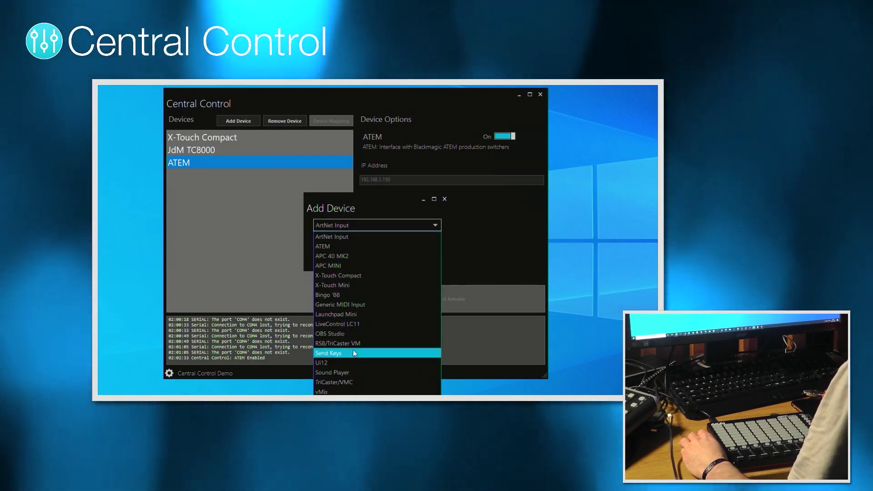
pyautogui.click(351, 267)
pyautogui.click(369, 266)
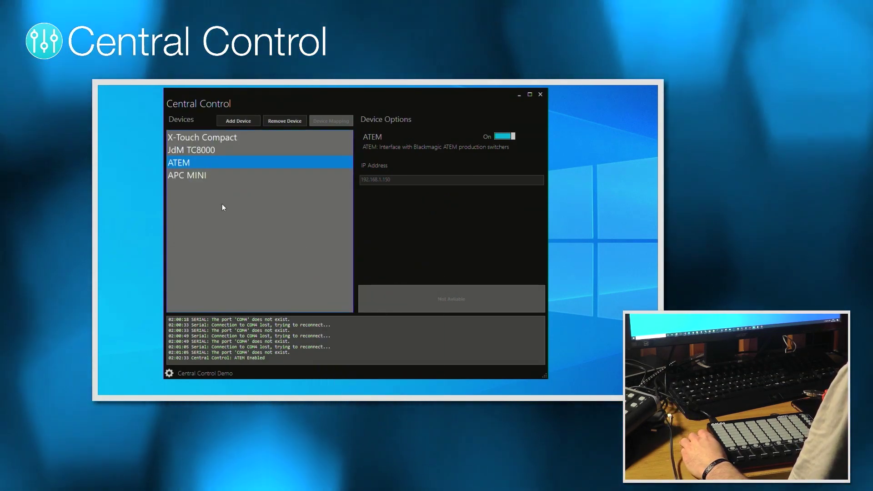
# Step: Set the APC MINI's MIDI In and MIDI Out to APC MINI and switch it On
pyautogui.click(205, 175)
pyautogui.click(409, 181)
pyautogui.click(398, 231)
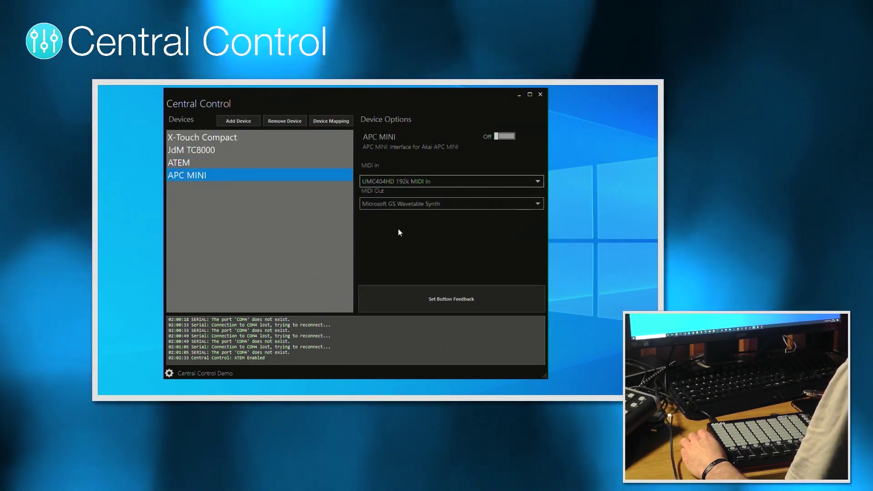
pyautogui.click(397, 206)
pyautogui.click(389, 264)
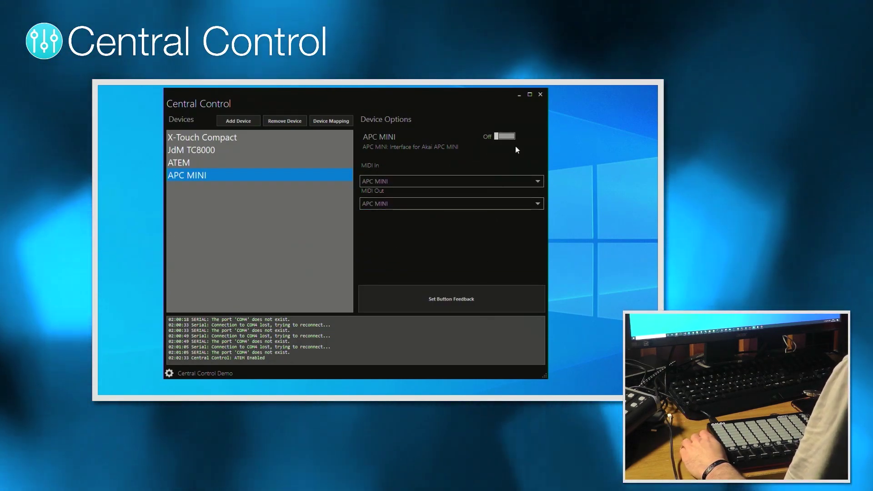
pyautogui.click(505, 137)
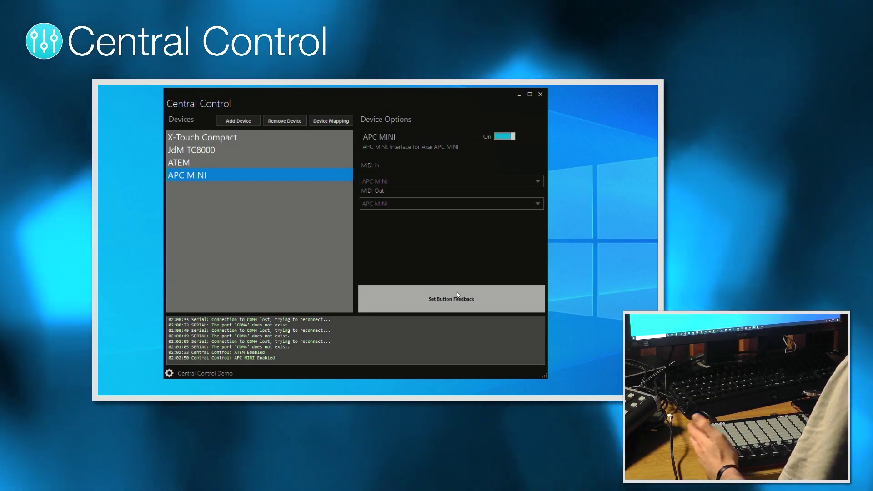
# Step: Set APC MINI pad On feedback colours to green, red and yellow, with Matrix 6,8 yellow
pyautogui.click(454, 289)
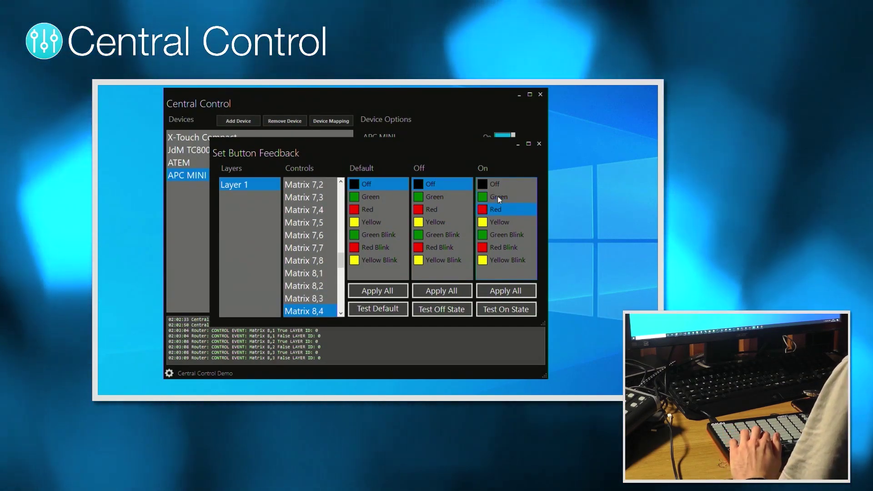
pyautogui.click(498, 196)
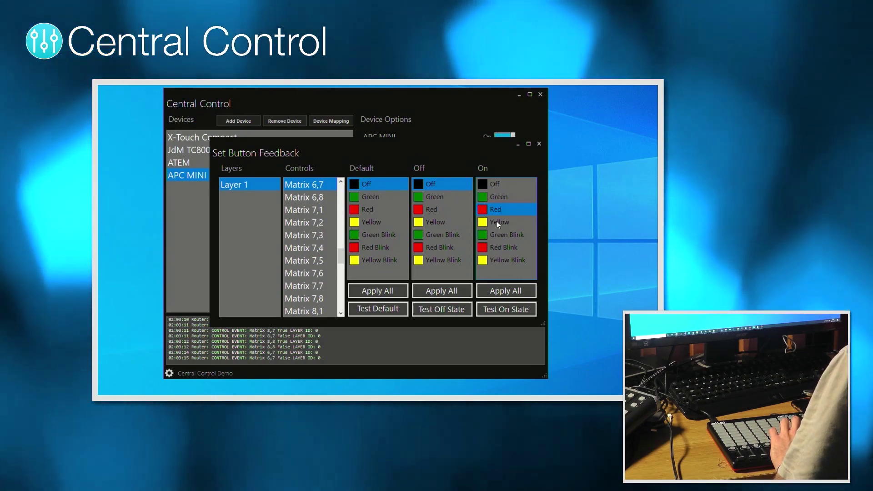
pyautogui.click(497, 221)
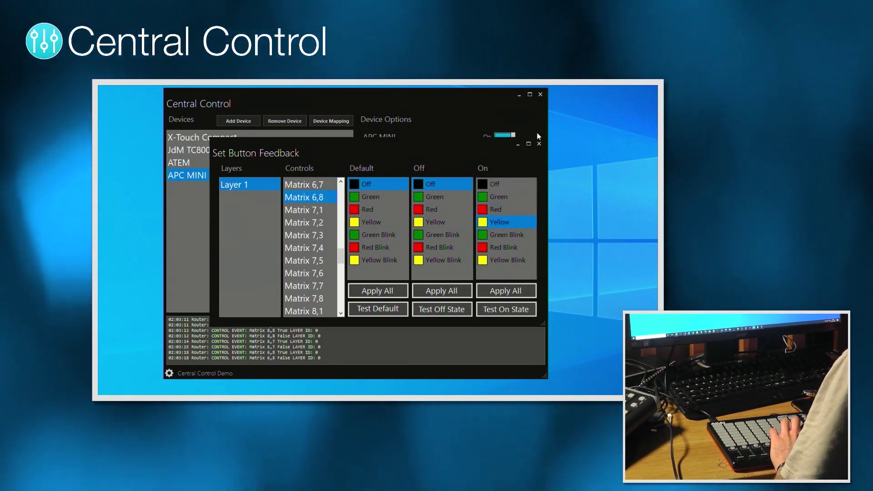
pyautogui.click(539, 143)
# Step: Select the APC MINI and open its Device Mapping window
pyautogui.click(205, 164)
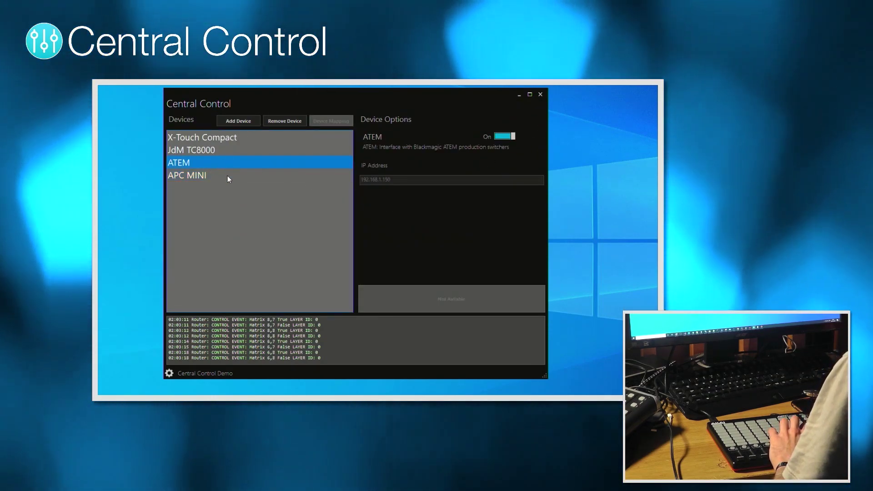
pyautogui.click(227, 177)
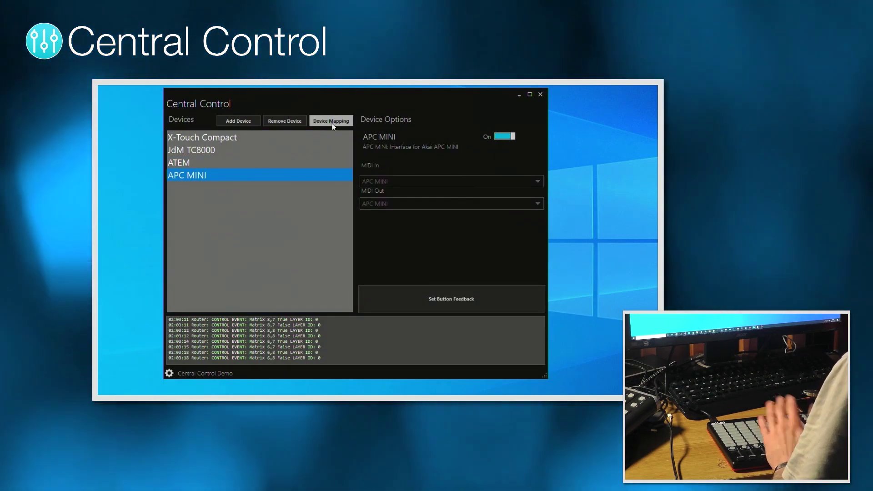
pyautogui.click(332, 122)
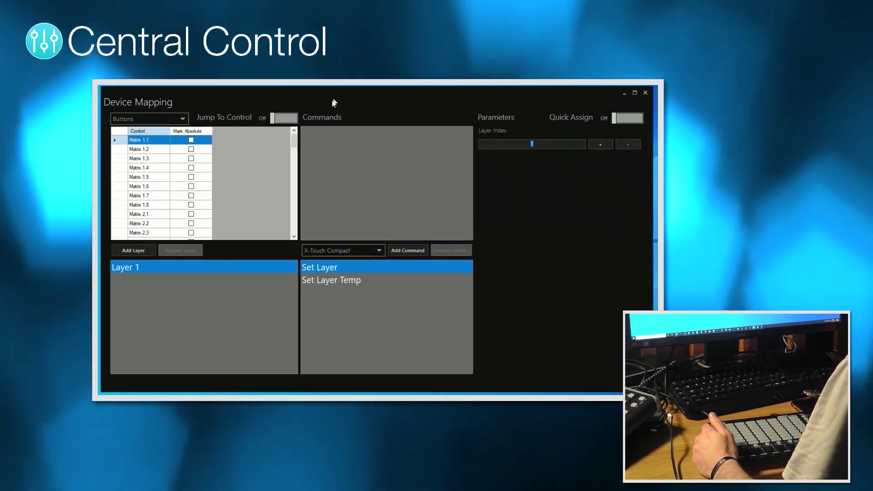
pyautogui.moveTo(335, 101); pyautogui.dragTo(343, 121)
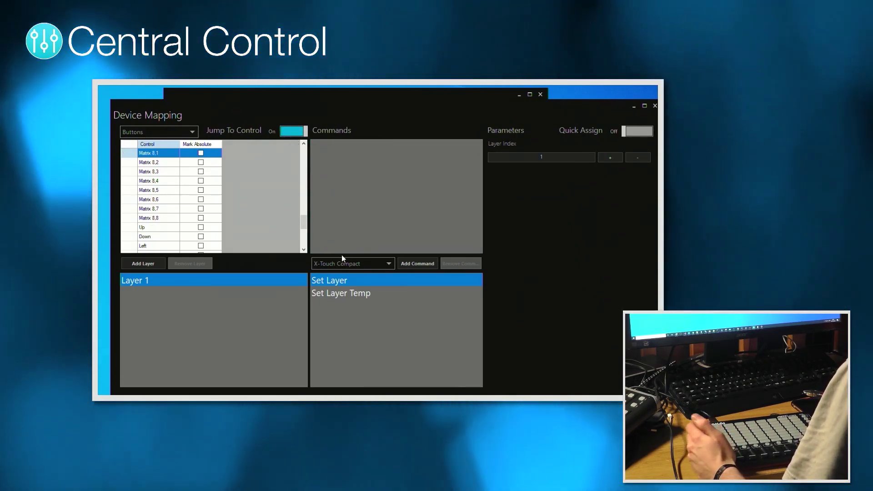
# Step: Choose ATEM's Set Preview Row command with input Camera 1 and switch Quick Assign on
pyautogui.click(343, 259)
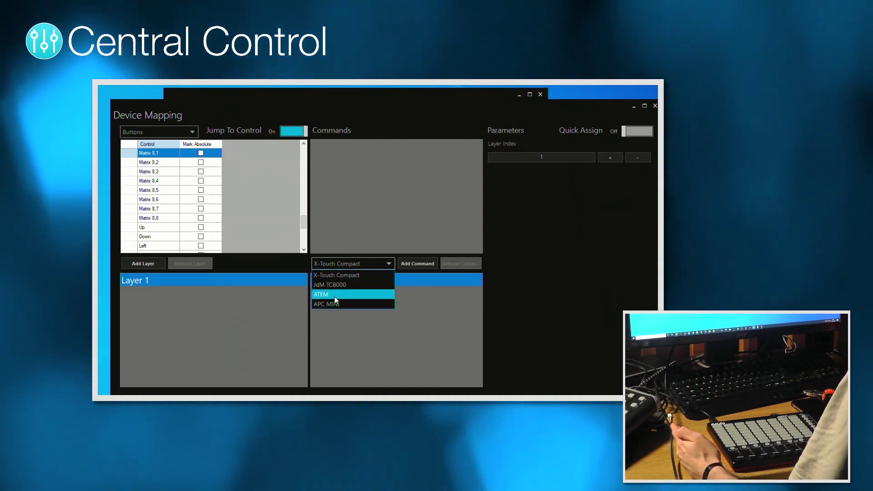
pyautogui.click(334, 297)
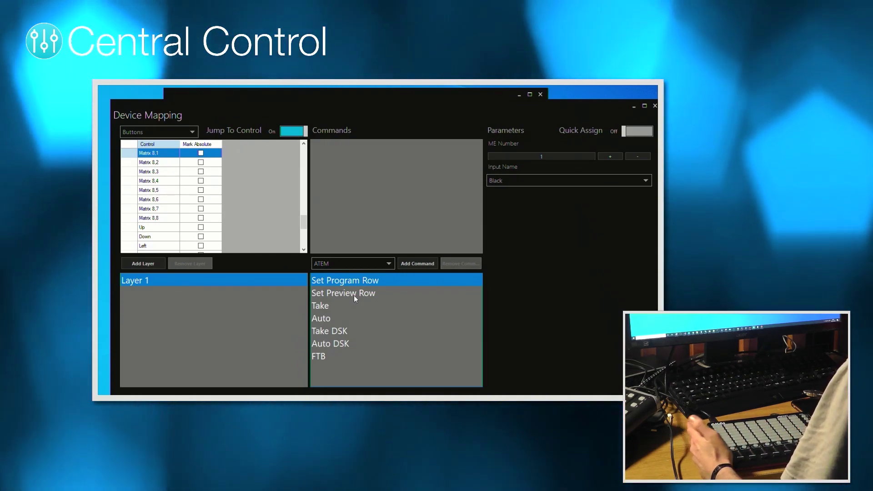
pyautogui.click(354, 296)
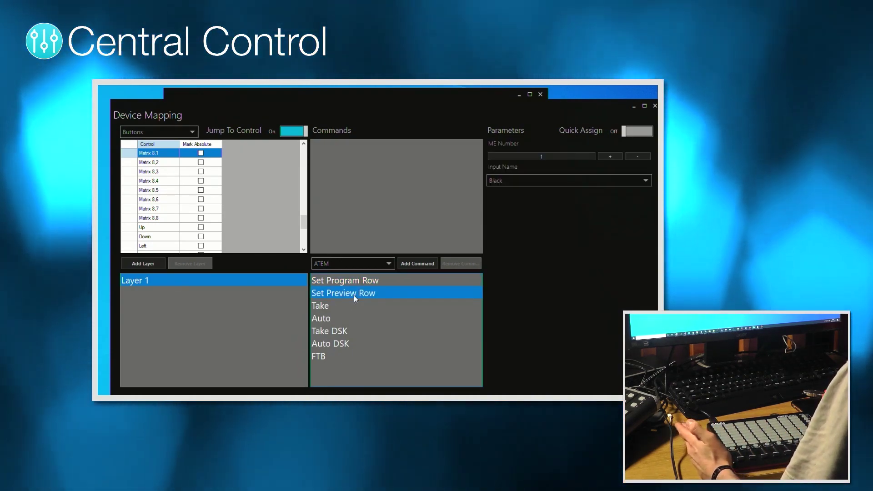
pyautogui.click(562, 181)
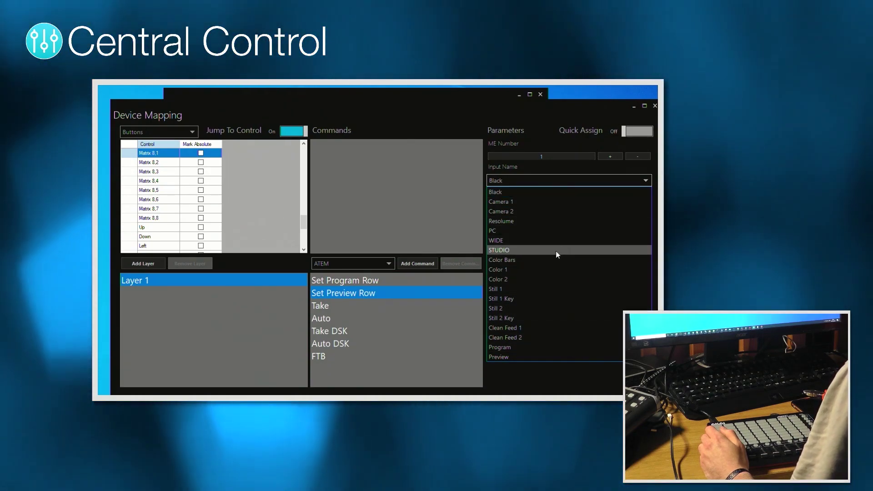
pyautogui.click(537, 202)
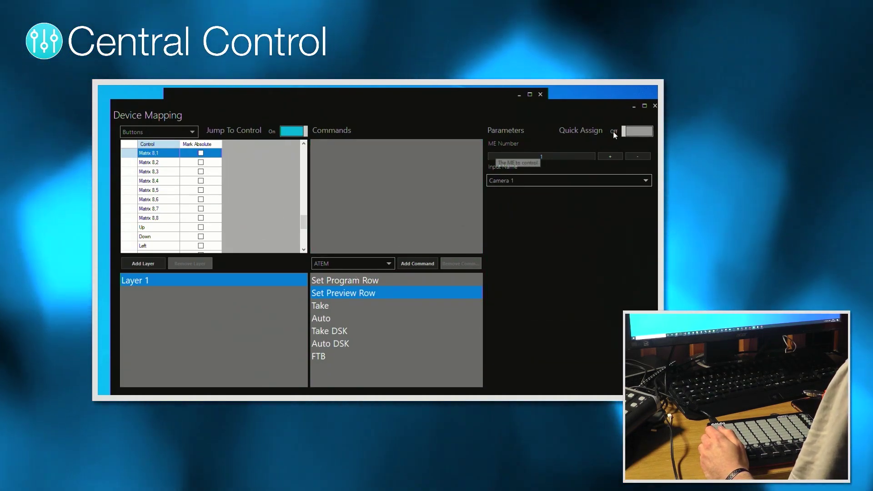
pyautogui.click(639, 131)
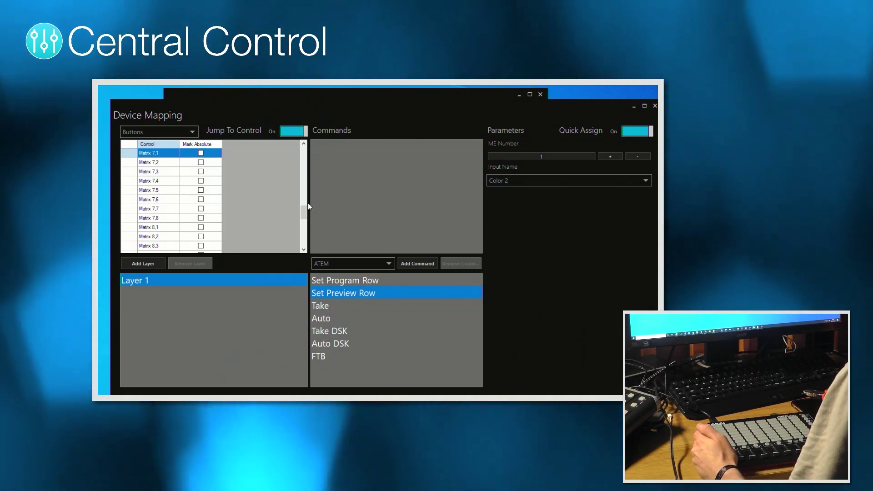
# Step: Choose ATEM's Set Program Row command with input Camera 1, keeping ATEM as target
pyautogui.click(372, 279)
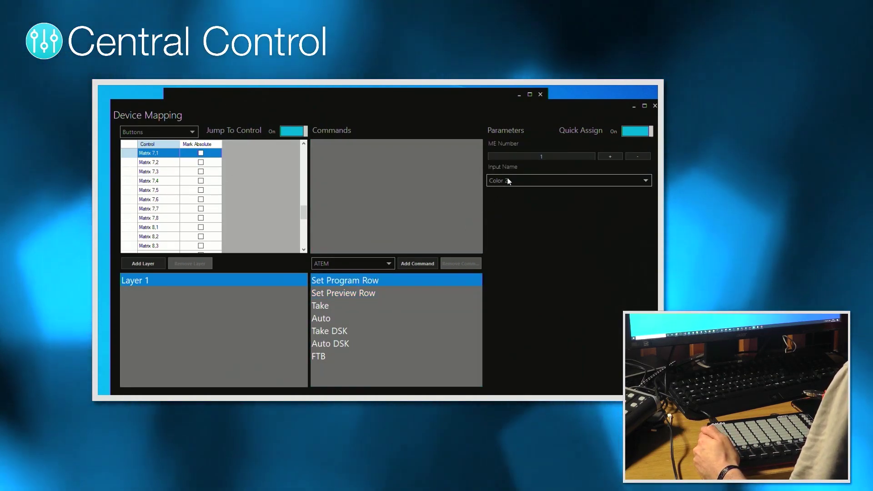
pyautogui.click(508, 181)
pyautogui.click(507, 202)
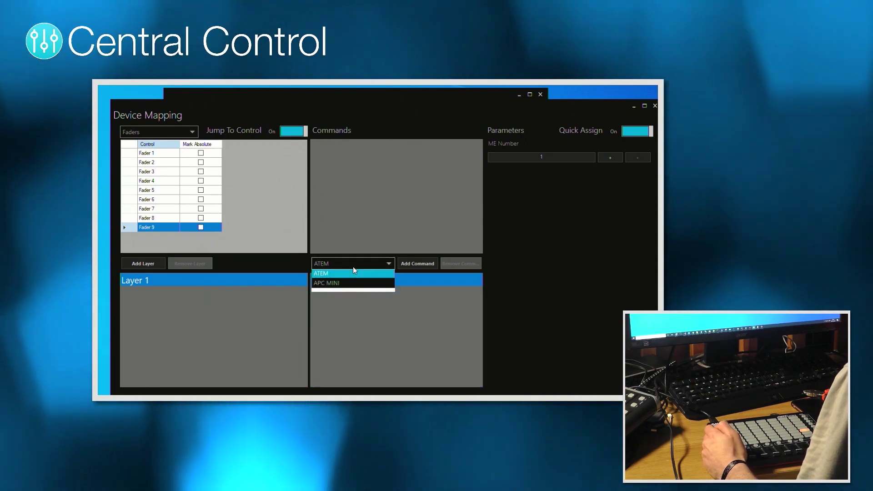
pyautogui.click(353, 267)
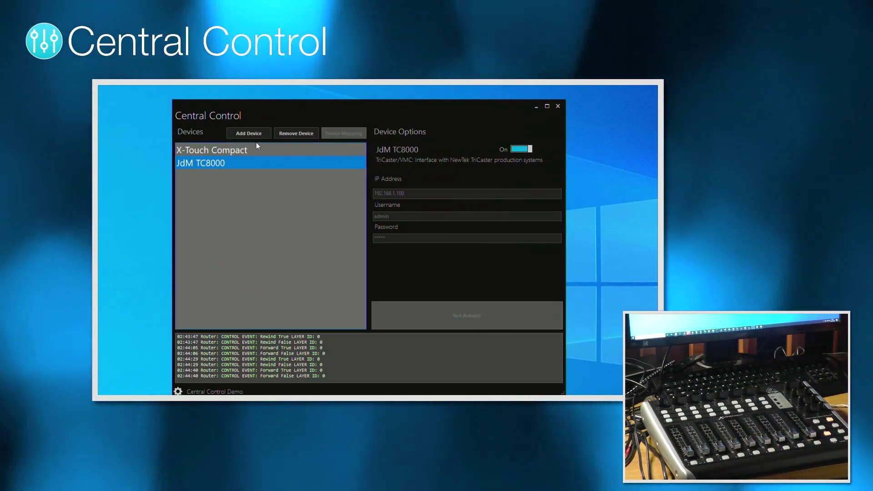
# Step: Add a TriCaster/VMC 2 device and select the X-Touch Compact
pyautogui.click(247, 134)
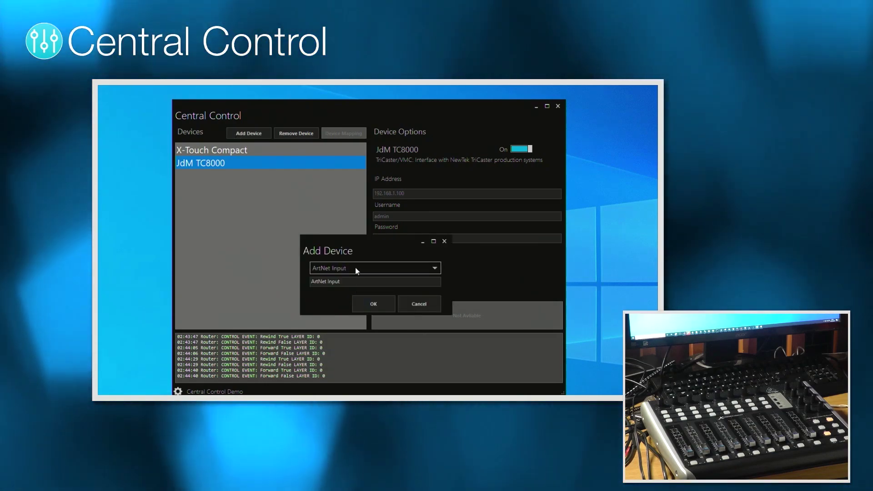
pyautogui.click(357, 268)
pyautogui.click(349, 389)
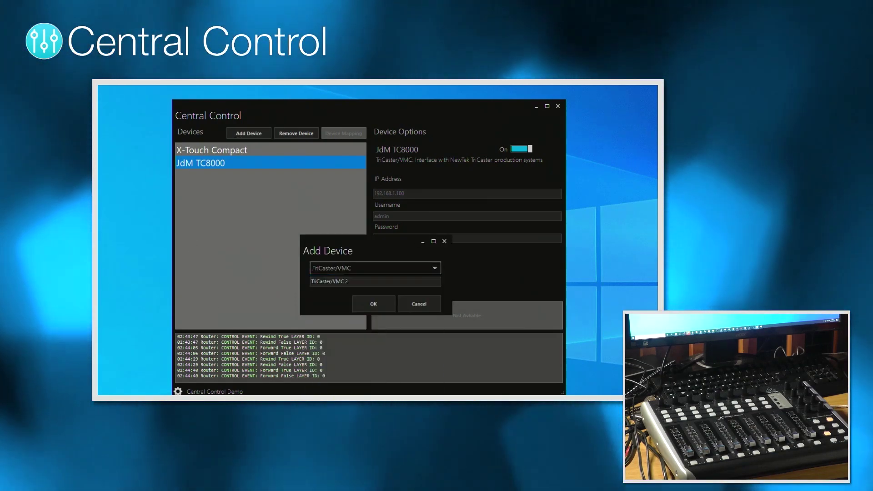
pyautogui.click(373, 306)
pyautogui.click(219, 152)
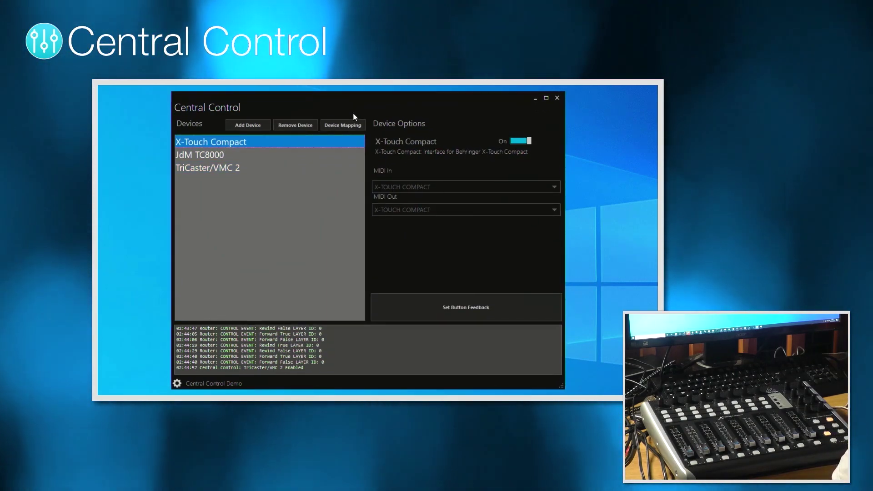
# Step: Add Layer 2 in Device Mapping and mark the Layer B button absolute
pyautogui.click(348, 124)
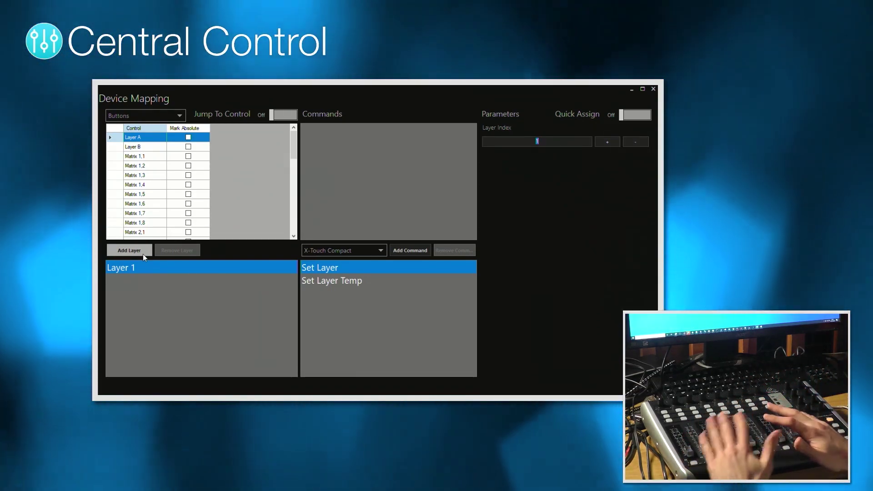
pyautogui.click(143, 253)
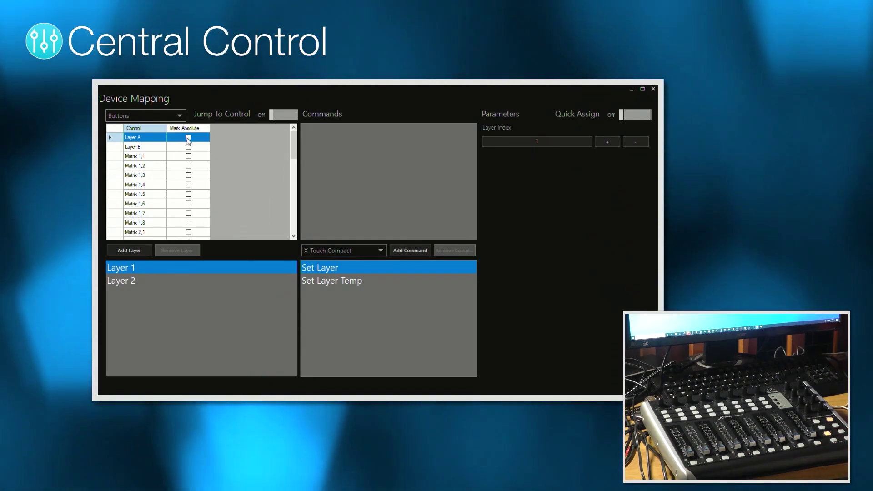
pyautogui.click(188, 148)
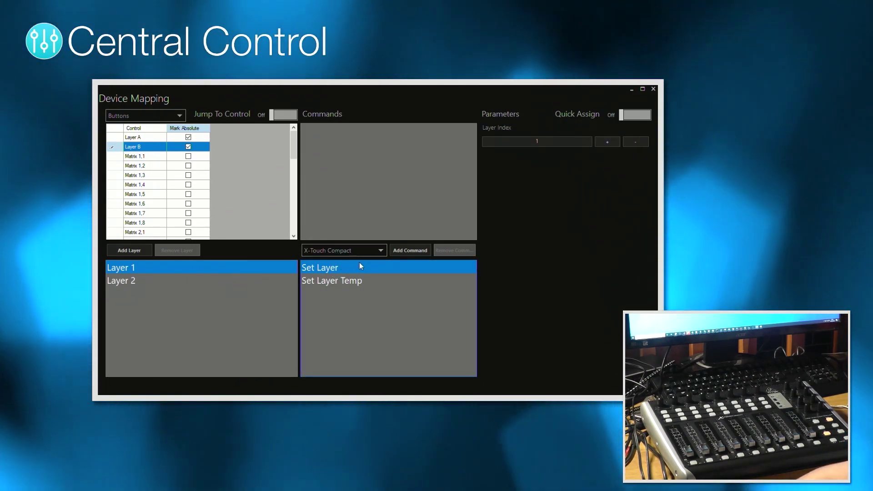
# Step: Assign Set Layer to Layer A, and Set Layer with Layer Index 2 to Layer B
pyautogui.click(146, 137)
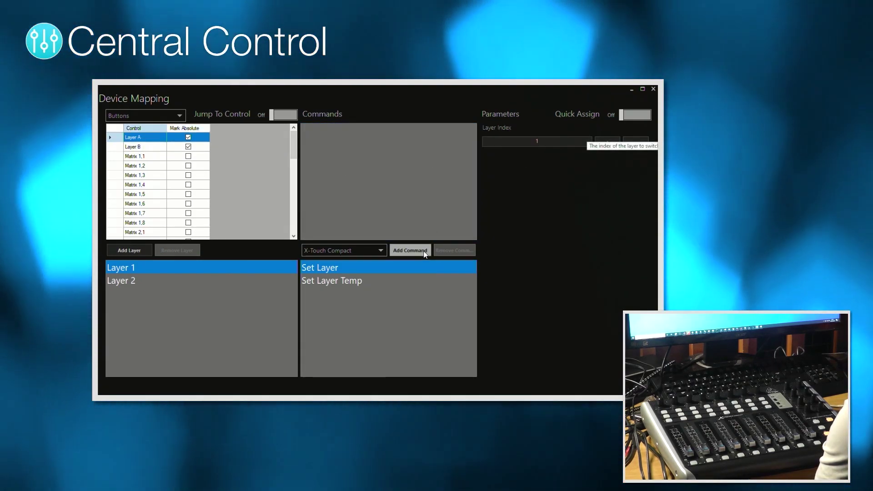
pyautogui.click(425, 252)
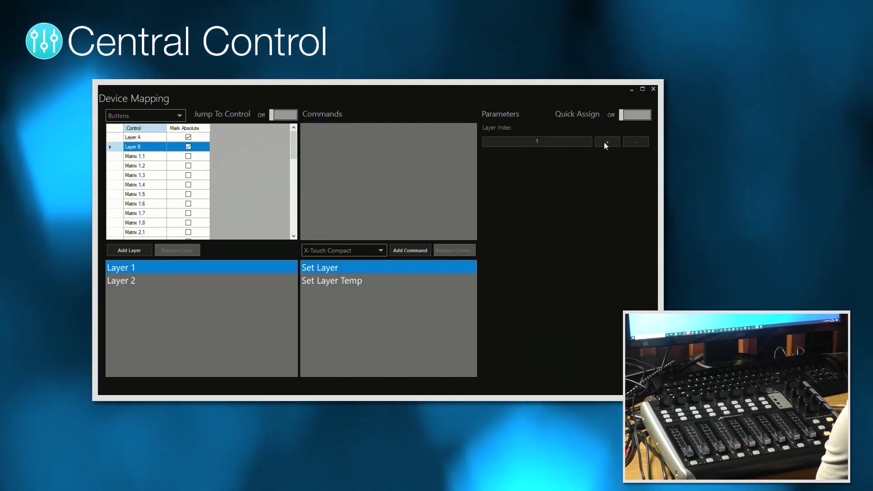
pyautogui.click(606, 142)
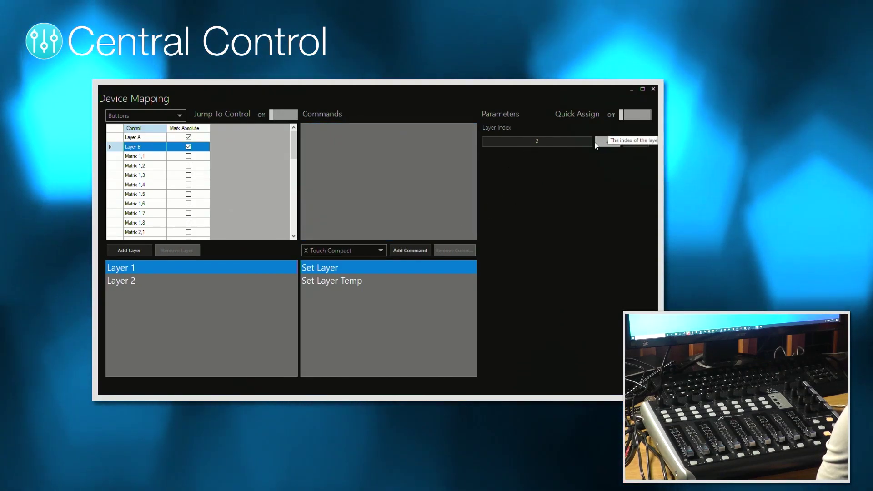
pyautogui.click(418, 251)
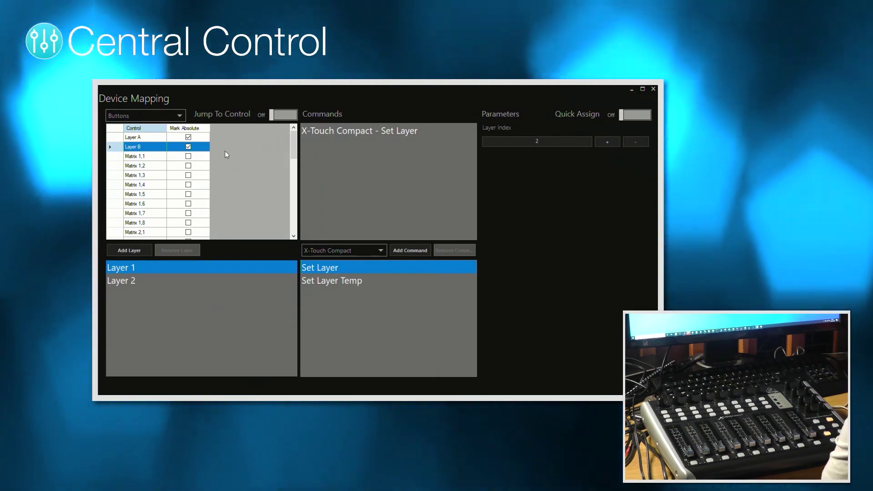
pyautogui.scroll(-3, 158, 157)
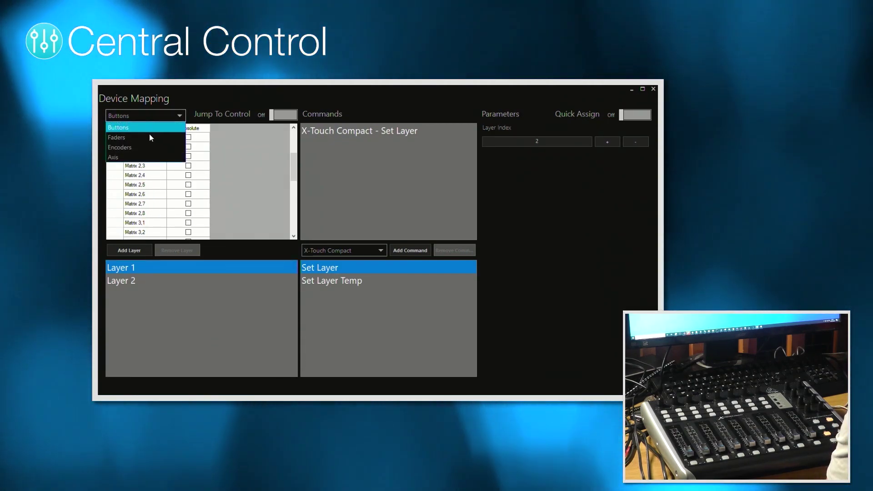
# Step: Quick-assign TriCaster/VMC 2 Set Mixer Input Level to the faders, starting at INPUT 1
pyautogui.click(144, 138)
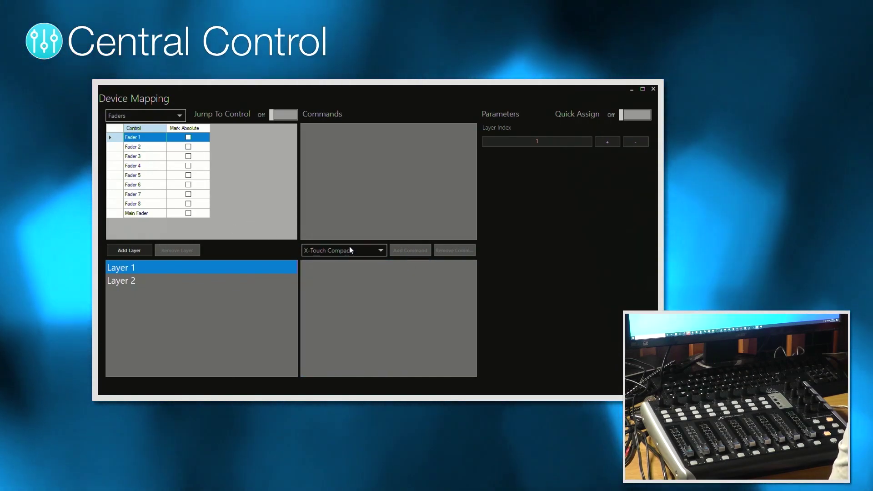
pyautogui.click(348, 250)
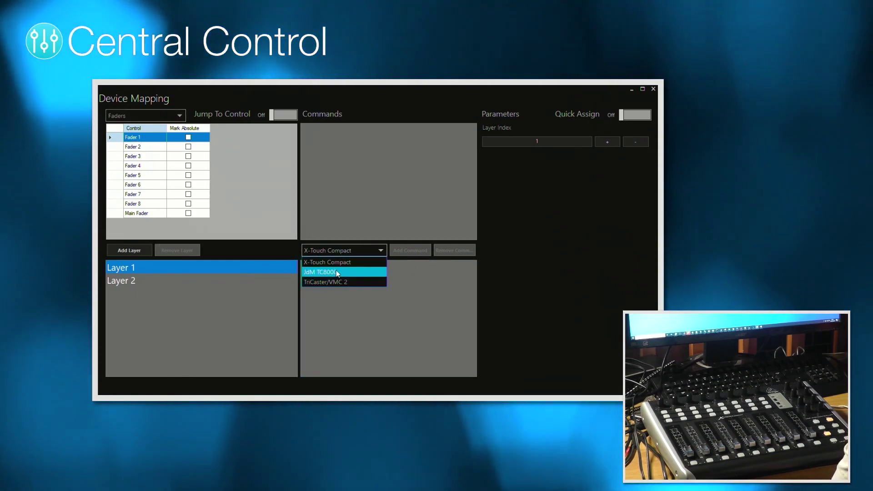
pyautogui.click(336, 284)
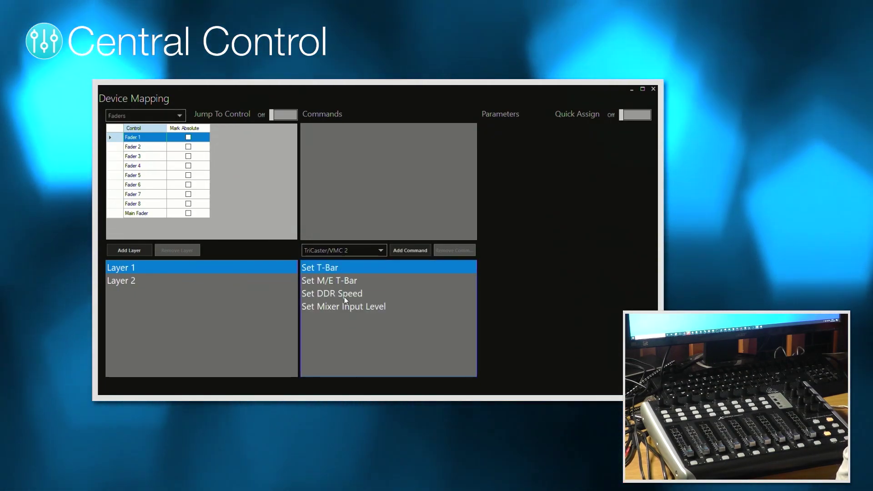
pyautogui.click(345, 307)
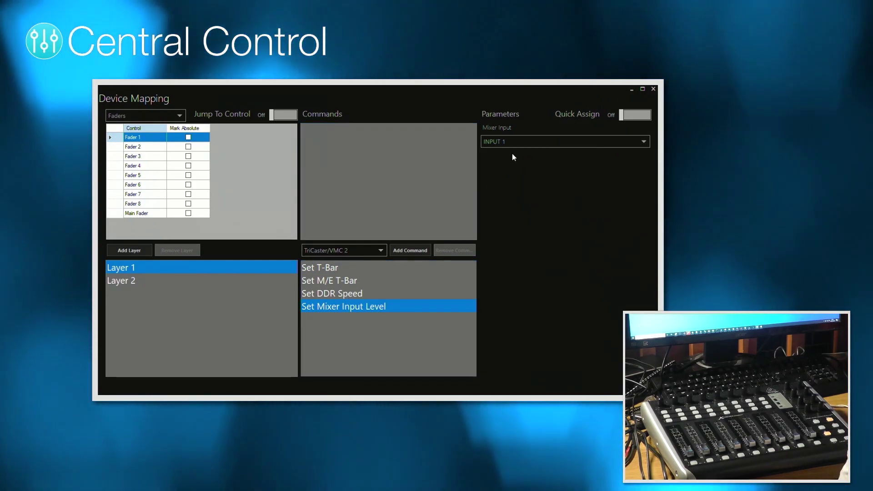
pyautogui.click(514, 143)
pyautogui.click(514, 143)
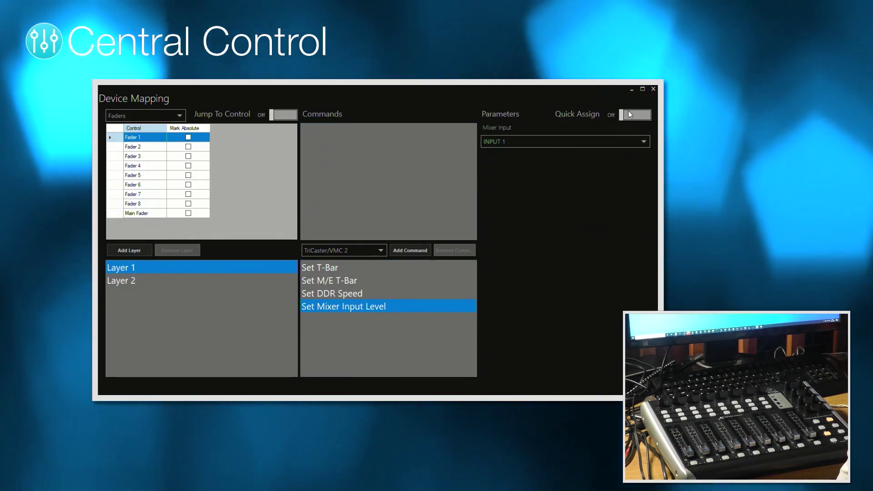
pyautogui.click(630, 115)
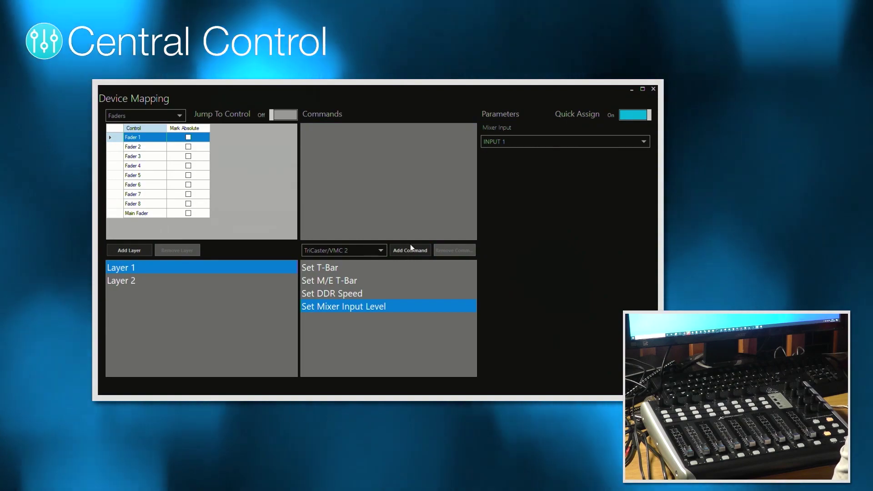
pyautogui.click(410, 249)
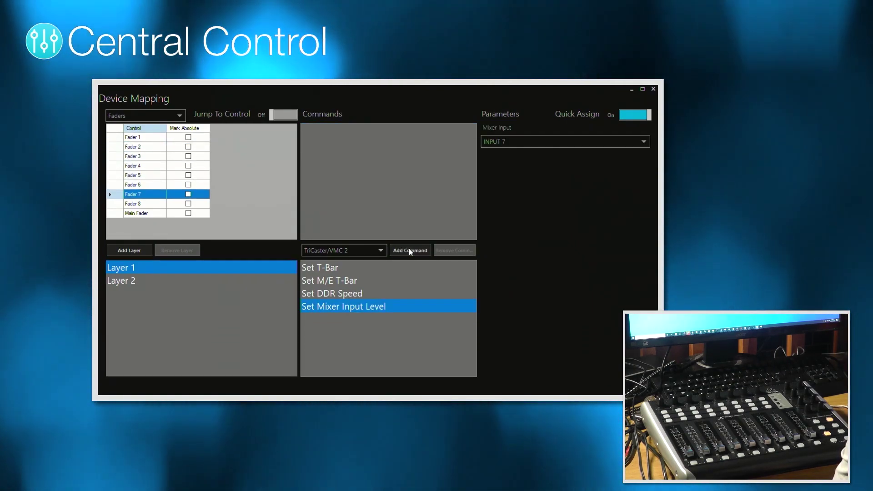
pyautogui.click(409, 250)
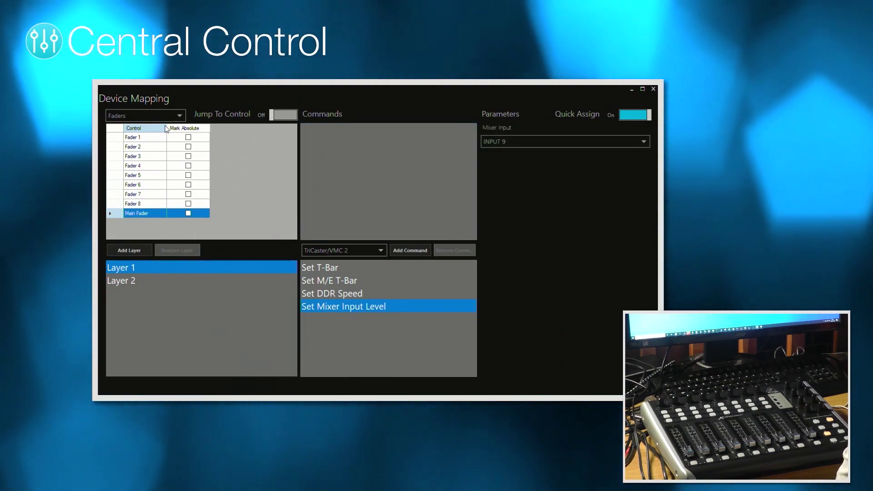
# Step: On Layer 2, assign Fader 1 to Set Mixer Input Level for DDR 1
pyautogui.click(135, 278)
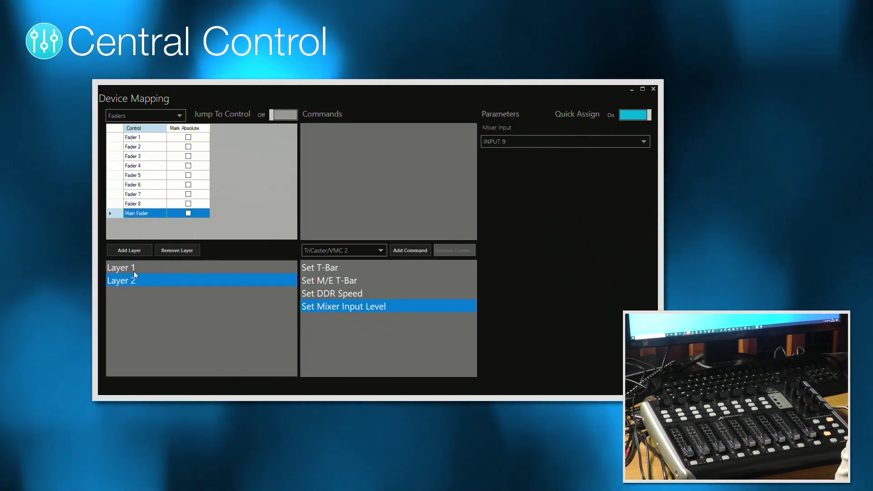
pyautogui.click(132, 137)
pyautogui.click(495, 141)
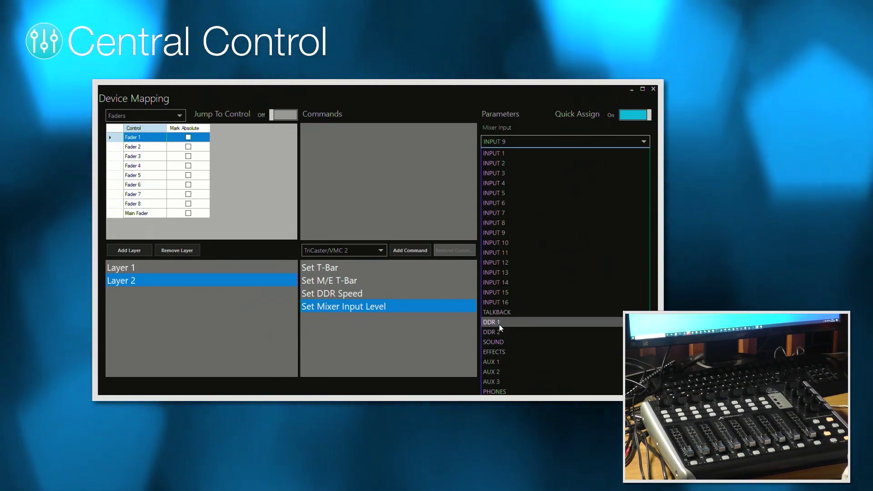
pyautogui.click(500, 323)
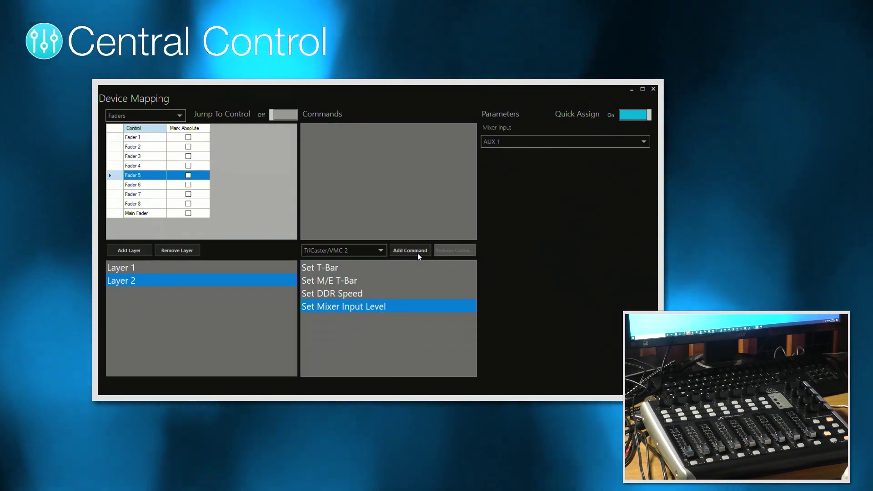
pyautogui.click(416, 252)
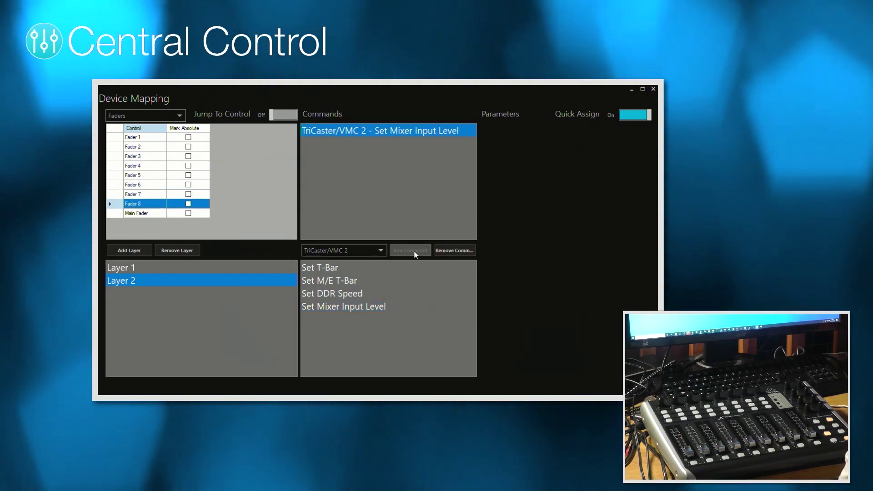
# Step: On Layer 1, mark the Main Fader absolute and assign it MASTER mixer input level
pyautogui.click(152, 267)
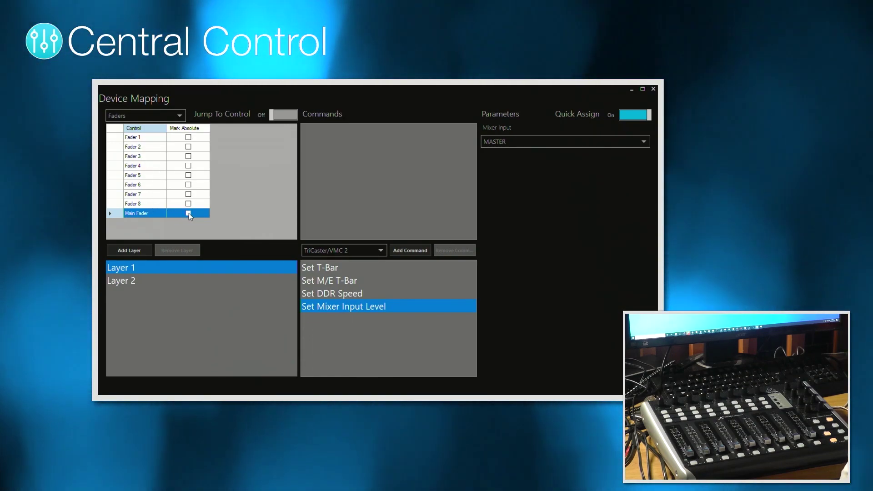
pyautogui.click(188, 213)
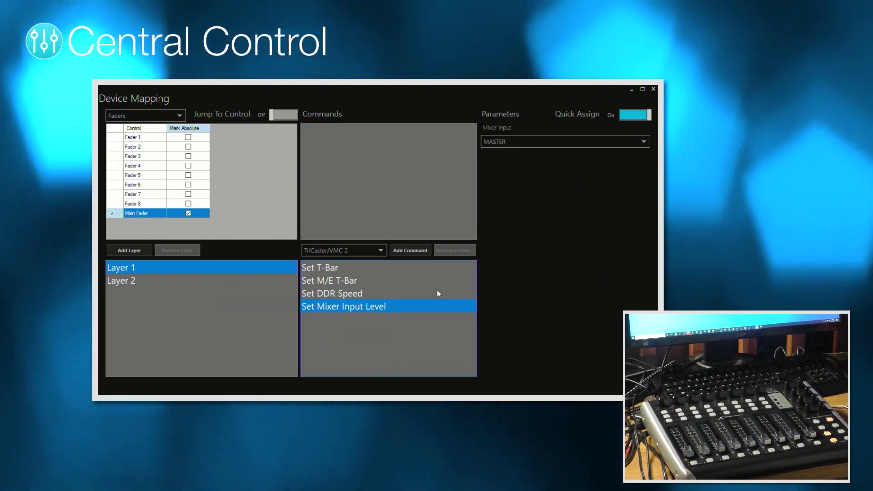
pyautogui.click(536, 143)
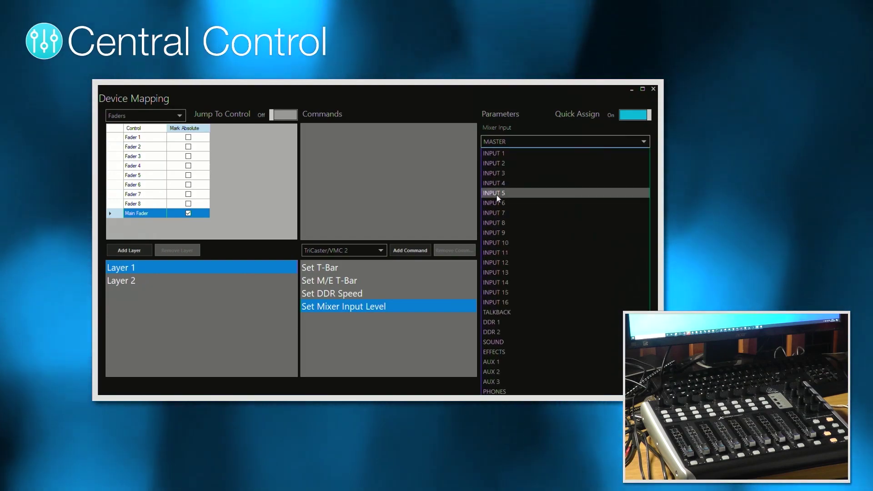
pyautogui.click(471, 353)
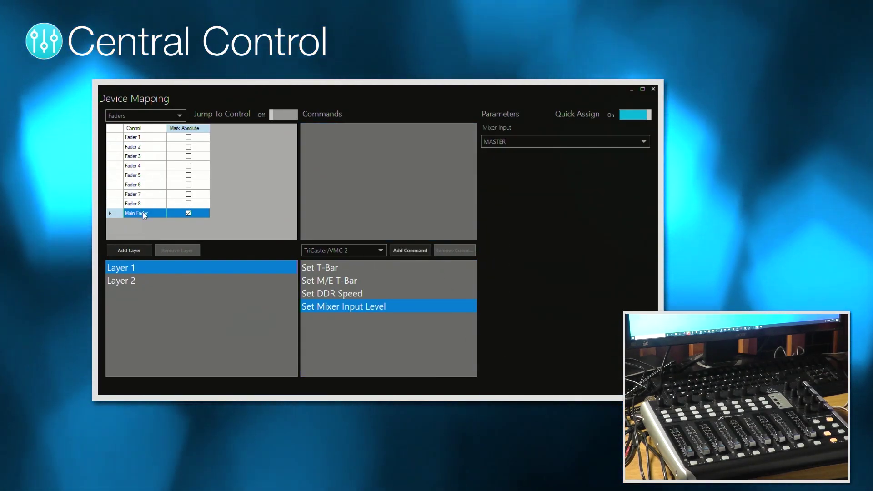
pyautogui.click(409, 250)
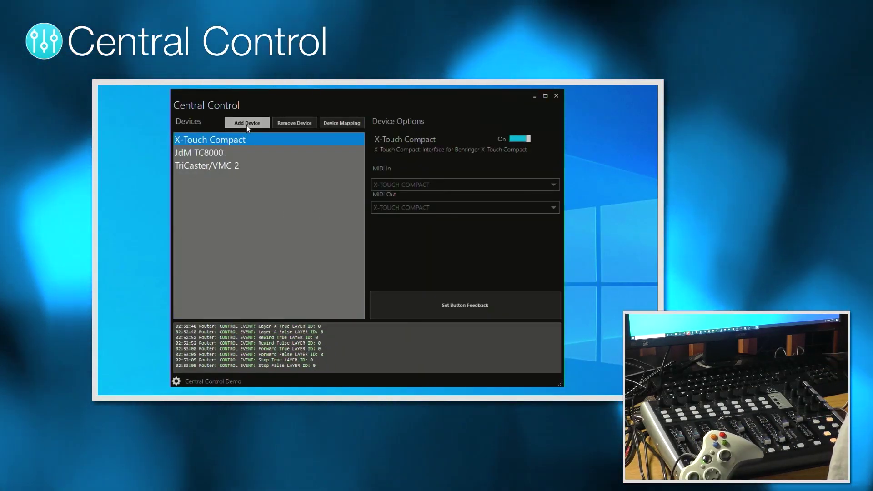
# Step: Add an Xbox 360 Controller device and open its mappings
pyautogui.click(247, 124)
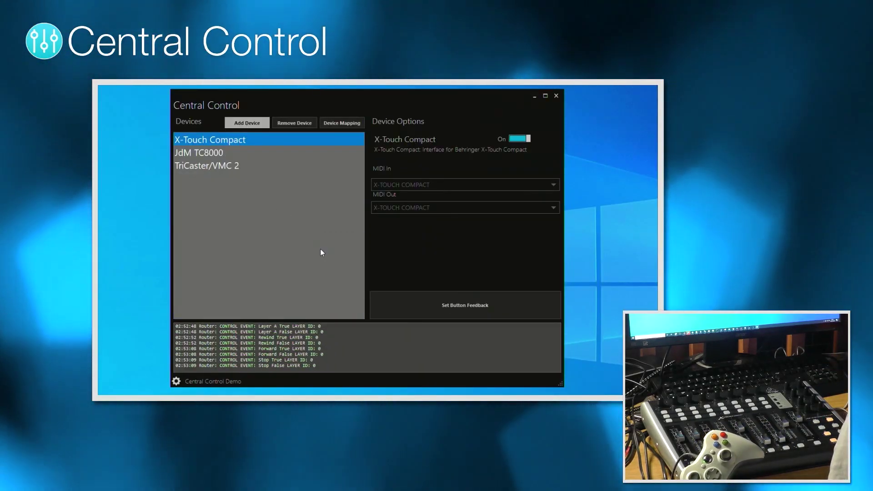
pyautogui.click(334, 268)
pyautogui.click(335, 399)
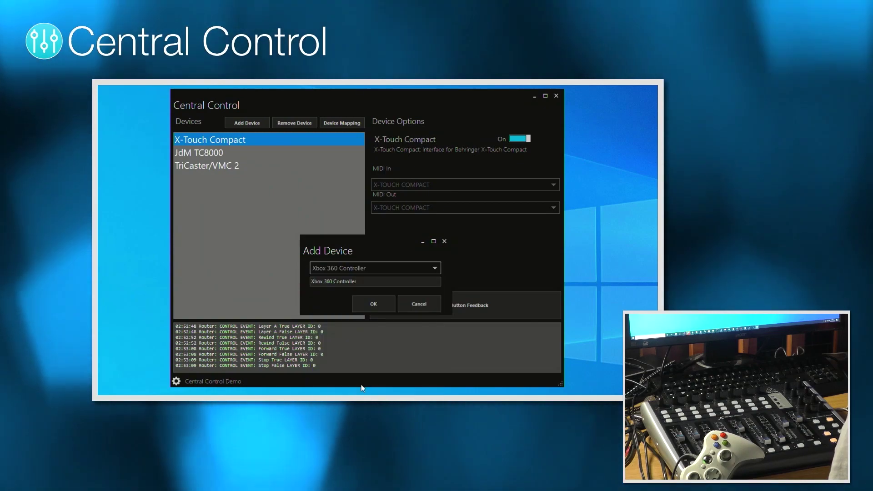
pyautogui.click(369, 304)
pyautogui.click(257, 181)
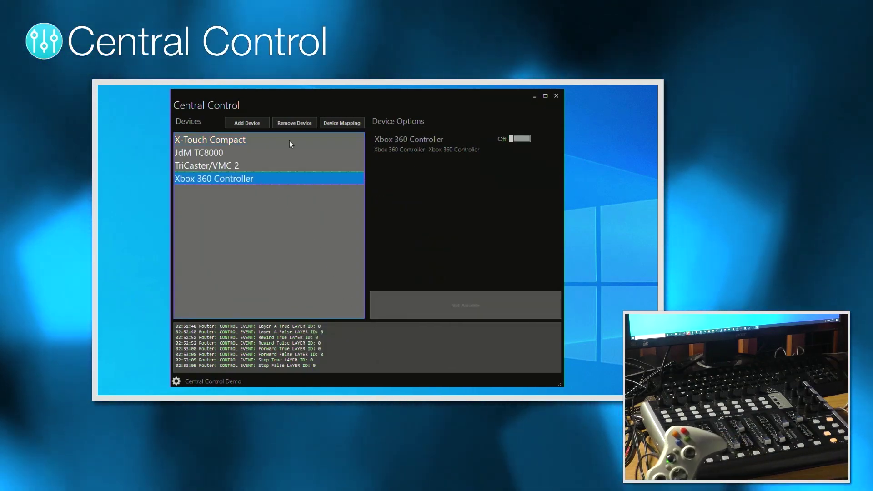
pyautogui.click(332, 123)
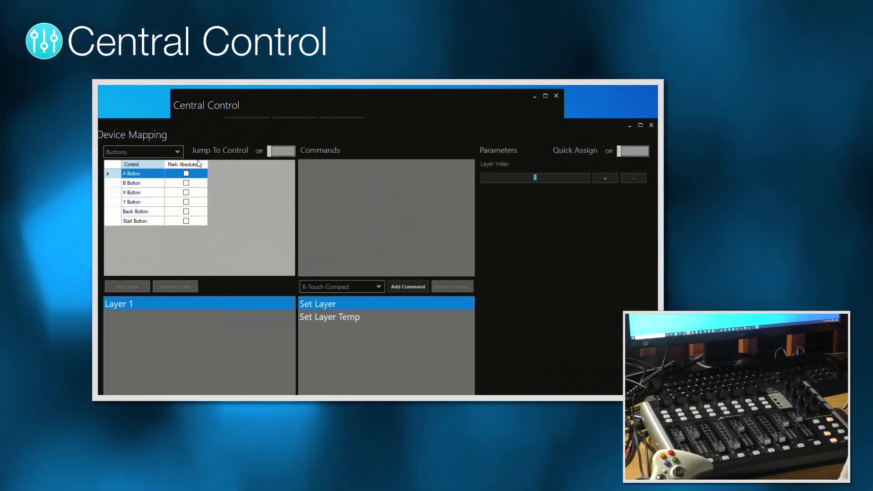
# Step: Map TriCaster/VMC 2 PTZ Pan for INPUT3 to the left stick X axis
pyautogui.click(172, 150)
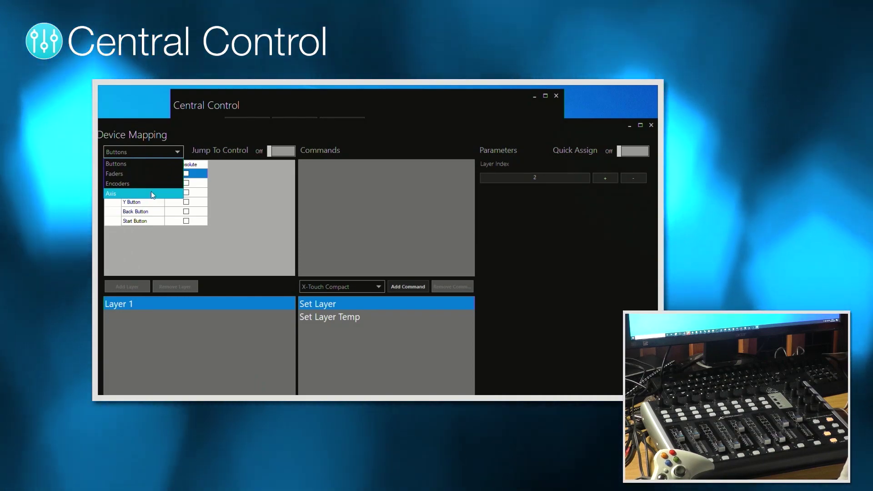
pyautogui.click(151, 192)
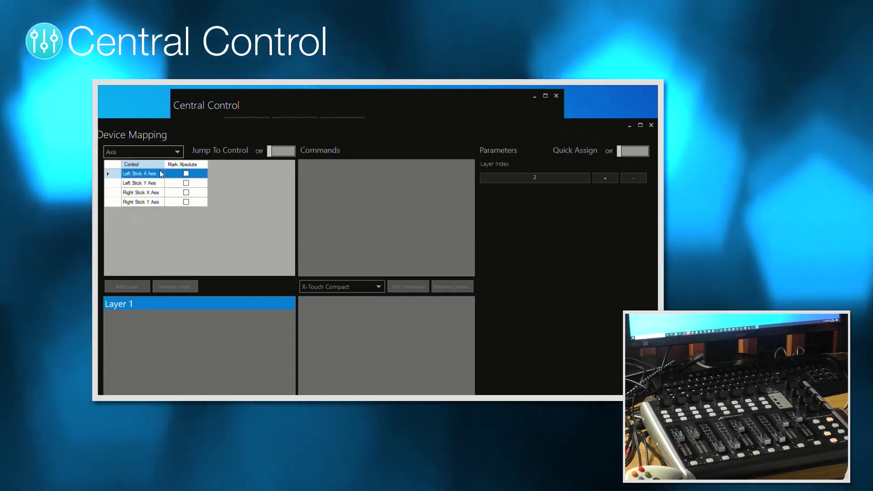
pyautogui.click(331, 287)
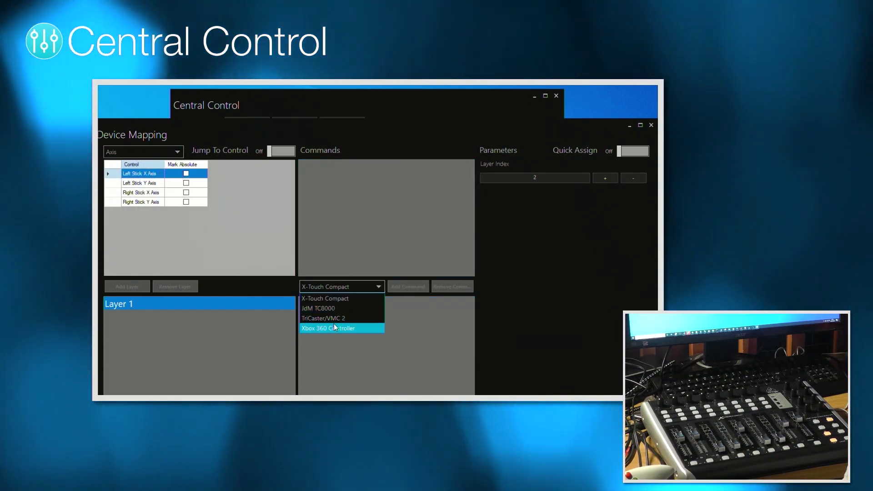
pyautogui.click(331, 321)
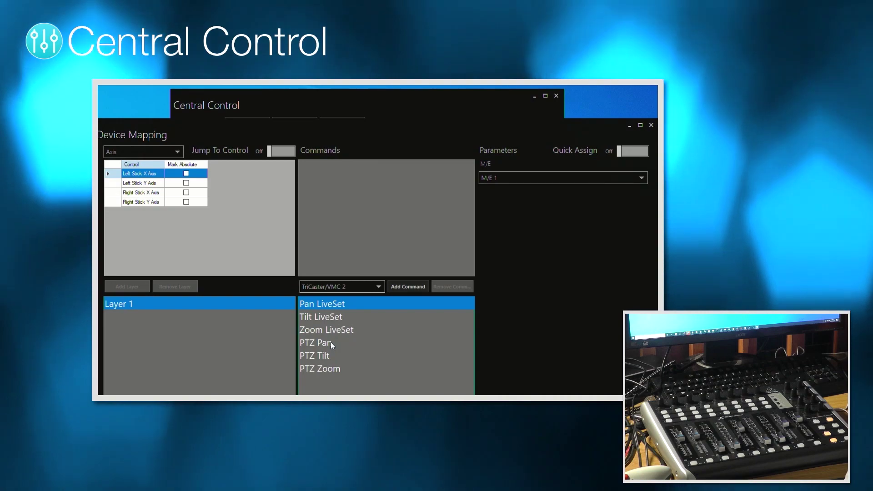
pyautogui.click(330, 343)
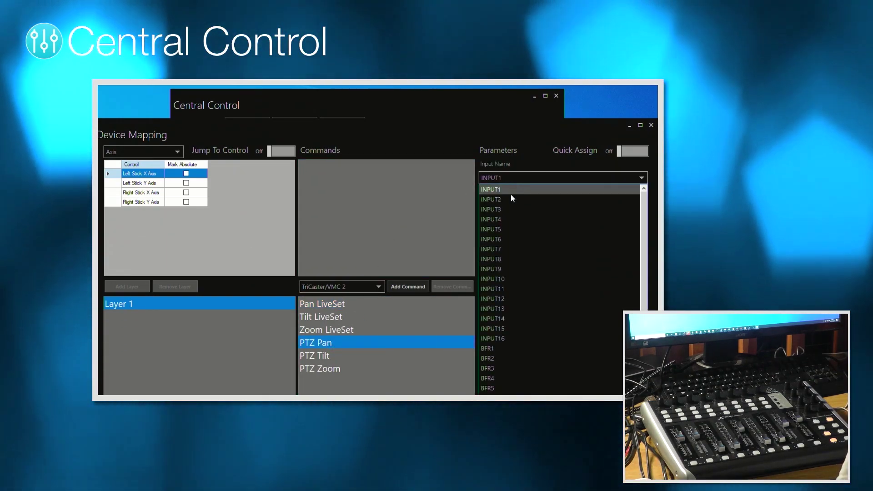
pyautogui.click(504, 209)
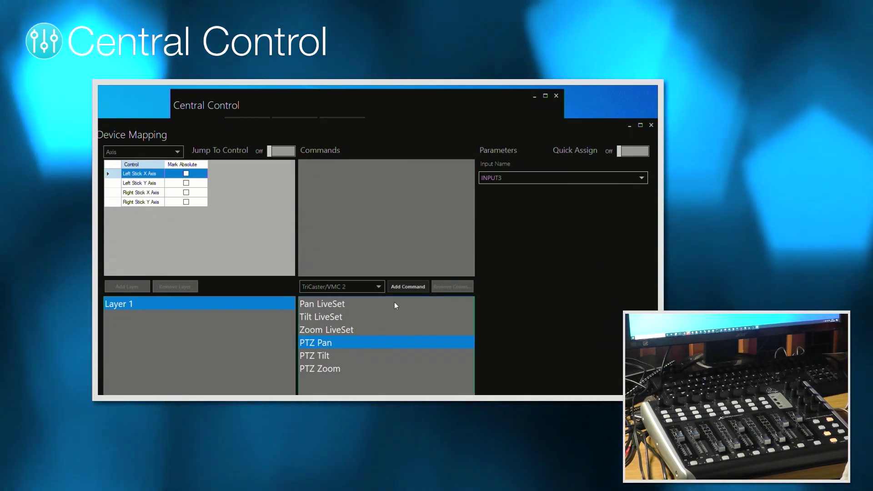
pyautogui.click(402, 286)
# Step: Map PTZ Tilt to the left stick Y axis and pick PTZ Zoom for the right stick
pyautogui.click(145, 185)
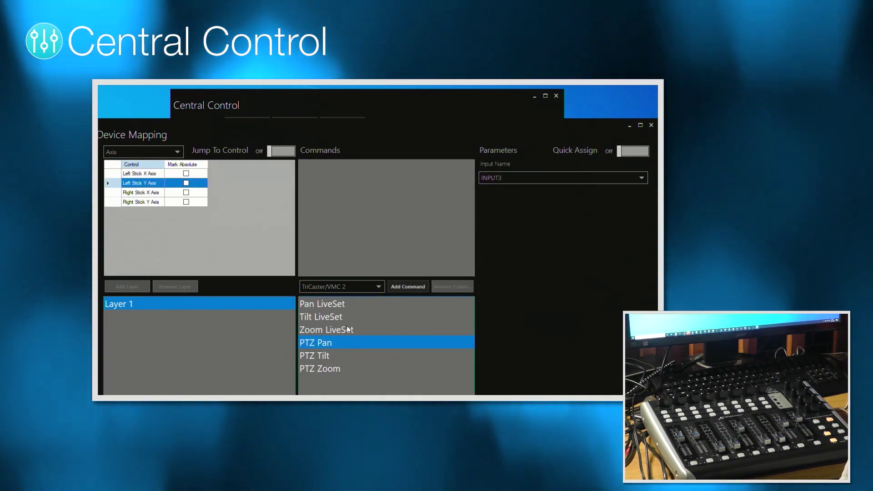
pyautogui.click(335, 355)
pyautogui.click(413, 287)
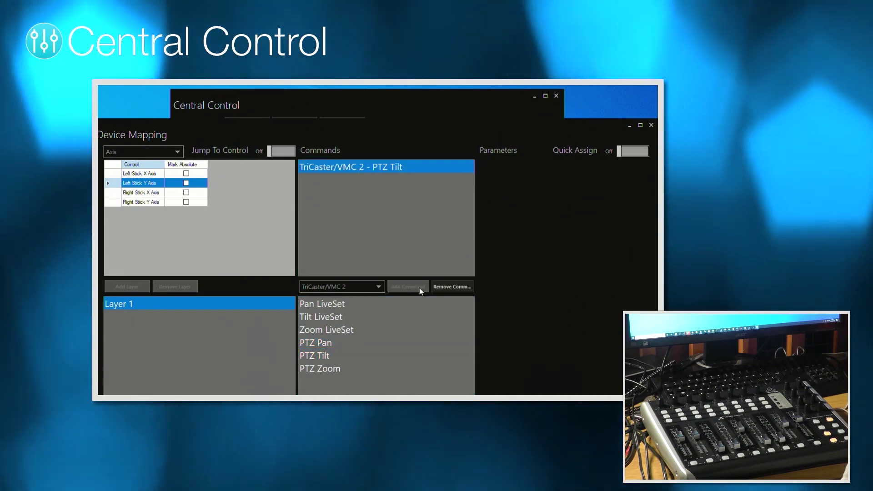
pyautogui.click(153, 192)
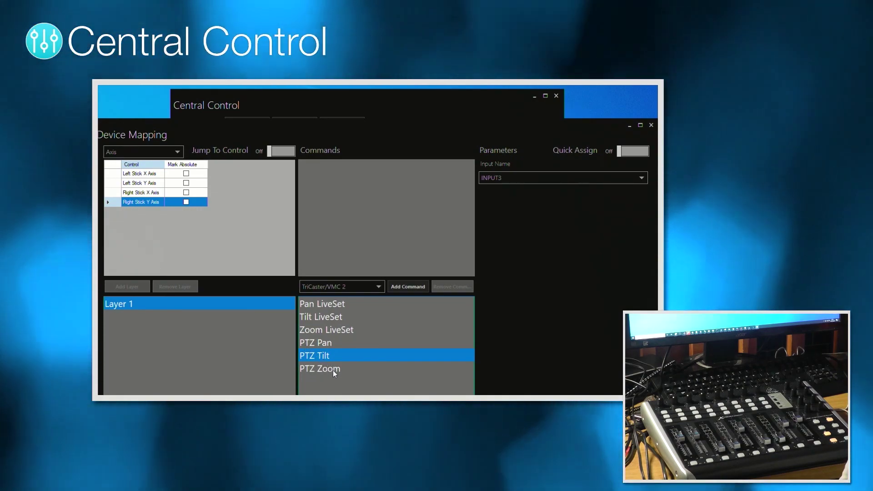
pyautogui.click(334, 369)
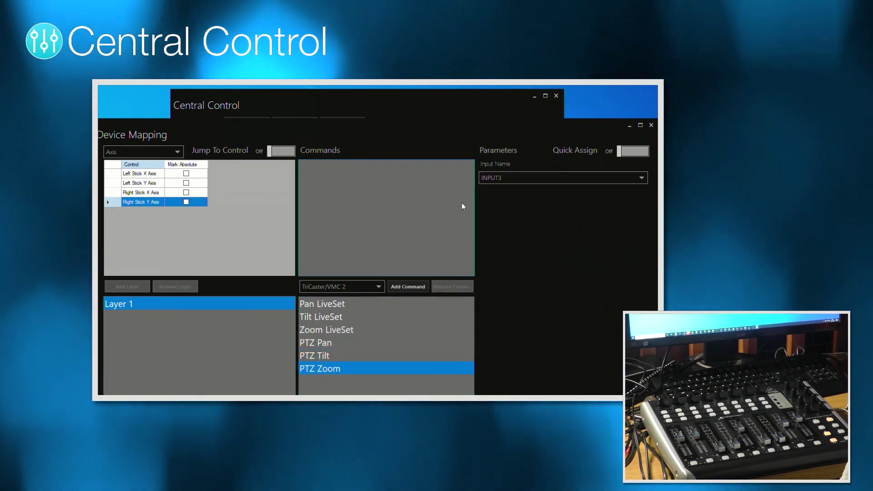
pyautogui.click(651, 125)
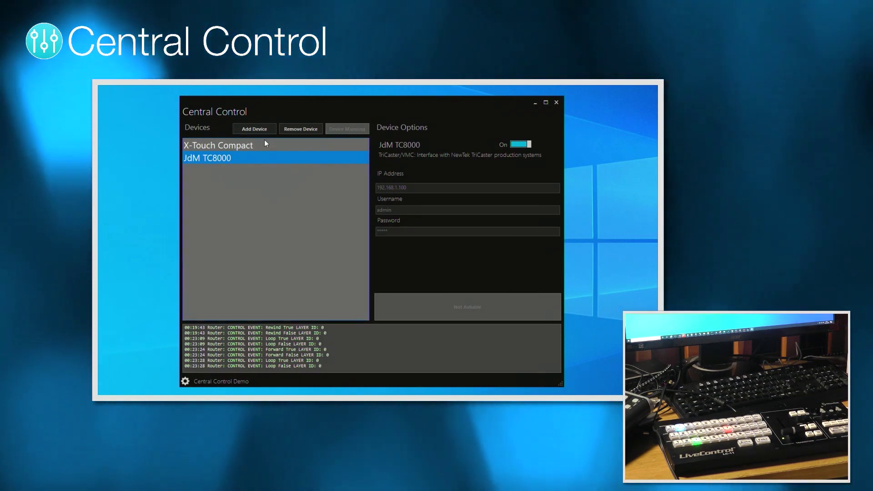
# Step: Add a new vMix device and give it a custom name in place of the default
pyautogui.click(253, 129)
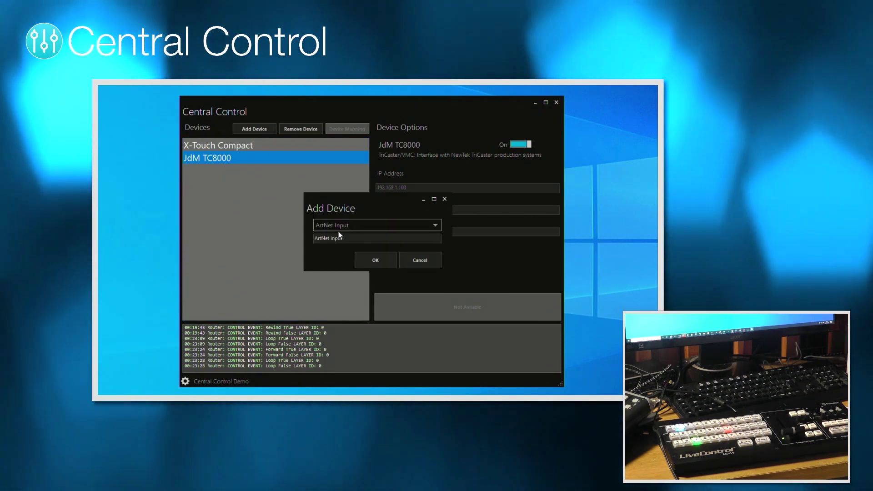
pyautogui.click(338, 230)
pyautogui.click(327, 391)
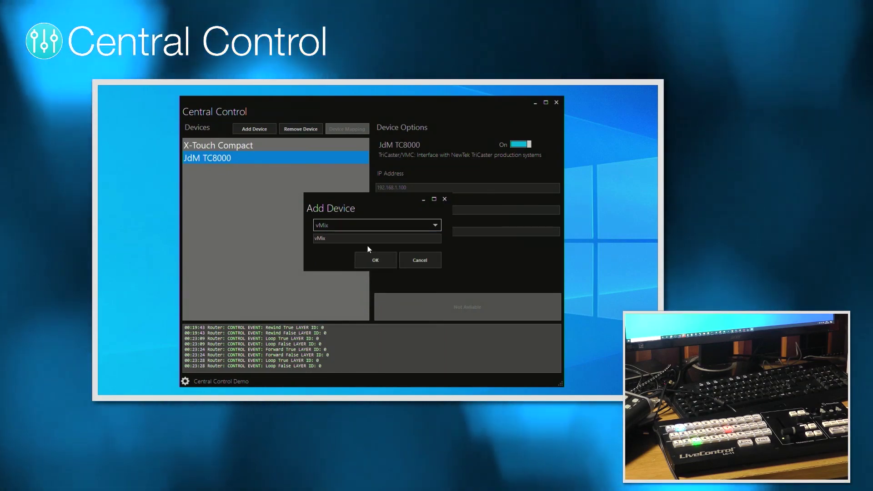
pyautogui.hotkey('ctrl', 'a')
pyautogui.write('S')
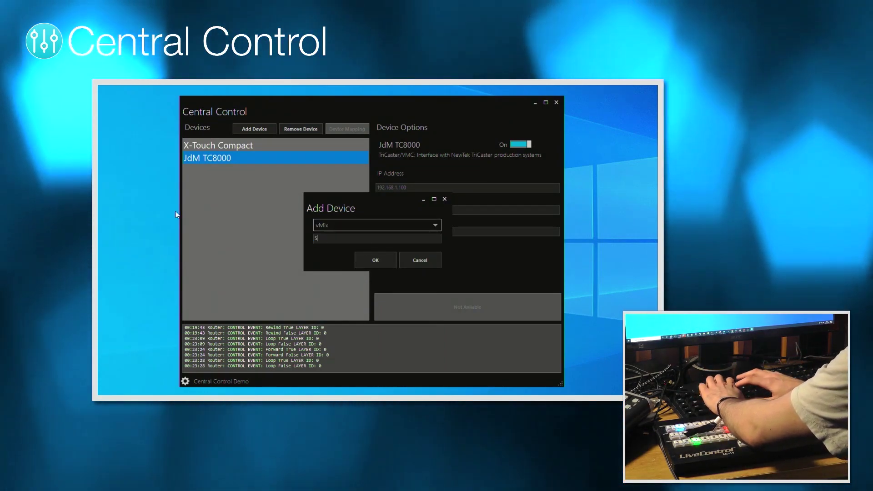
pyautogui.write("teve's vMix")
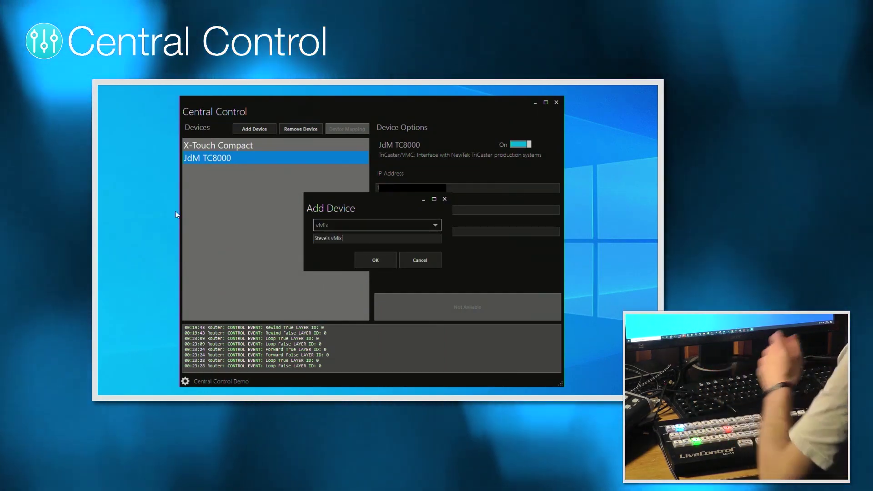
pyautogui.click(382, 259)
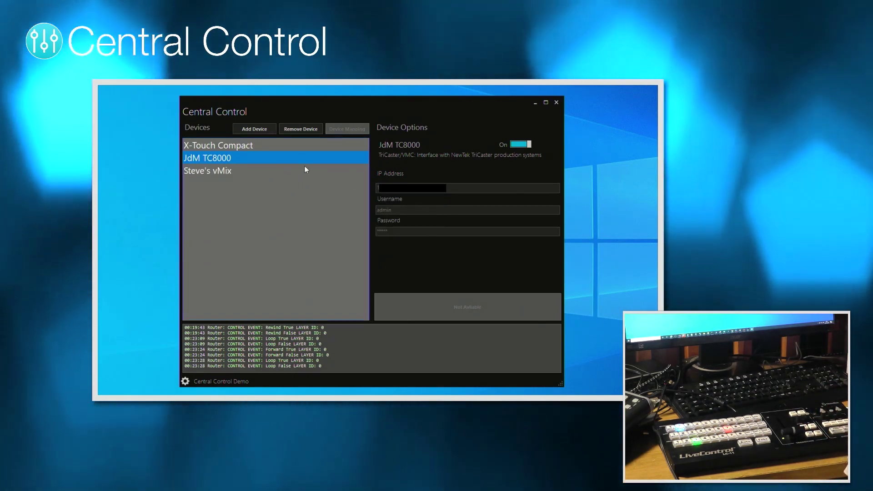
# Step: Switch the new vMix device on and bring up Device Mapping
pyautogui.click(269, 170)
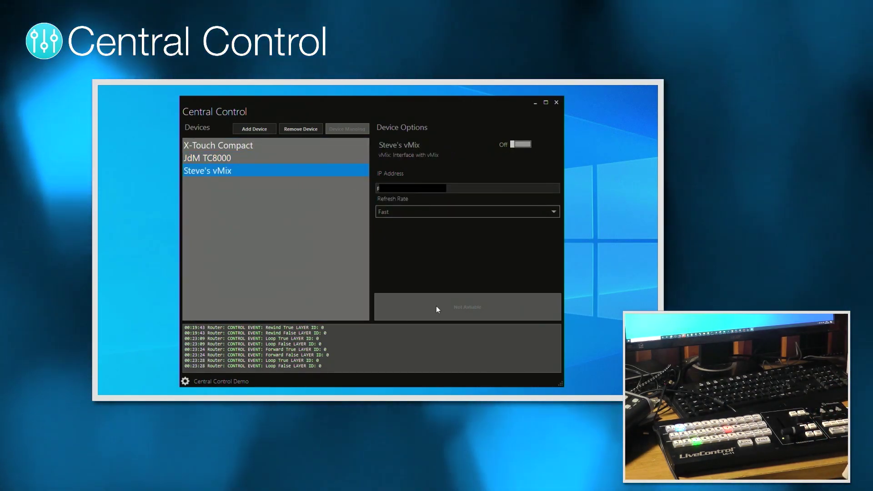
pyautogui.click(528, 144)
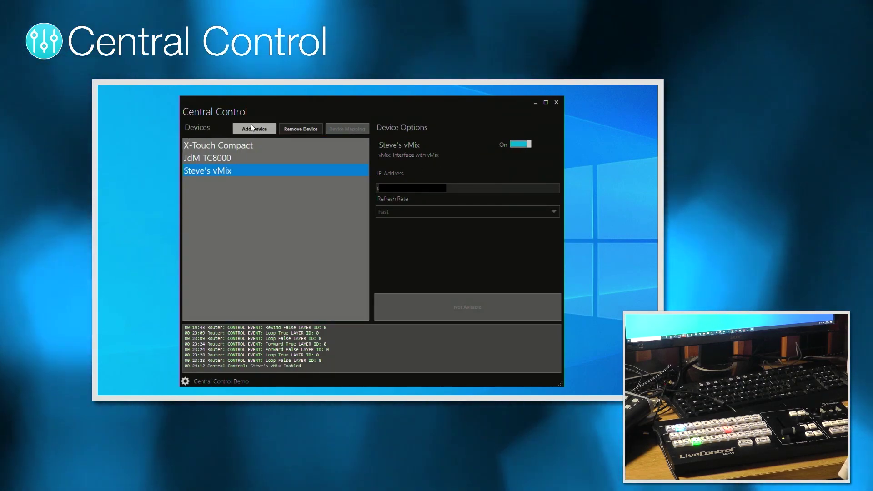
pyautogui.click(252, 128)
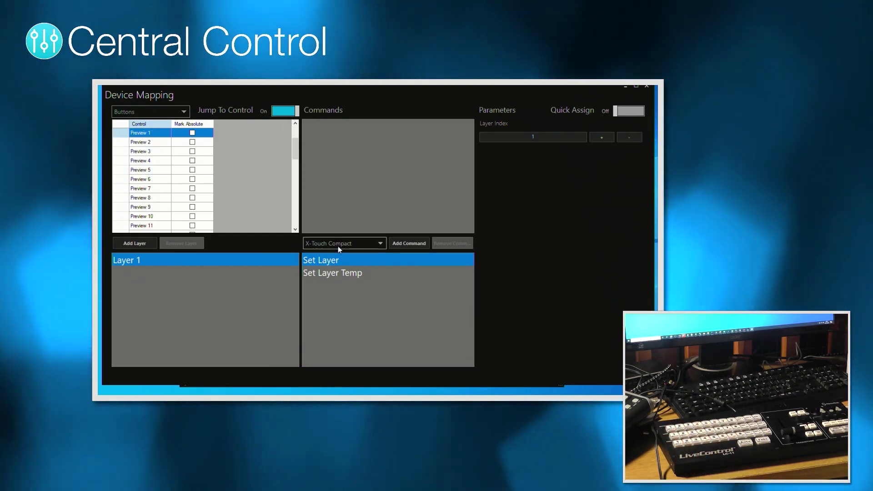
# Step: Send preview commands to the remote vMix as Set Mix Preview with Quick Assign on
pyautogui.click(338, 245)
pyautogui.click(331, 275)
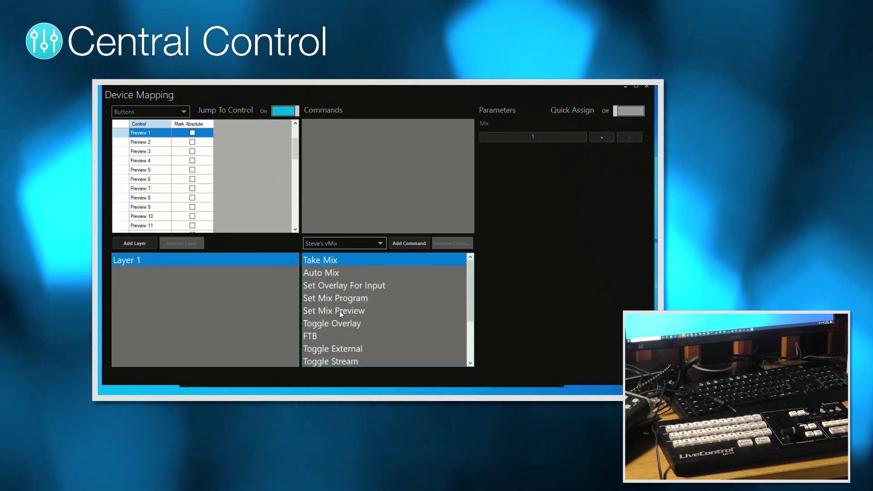
pyautogui.click(340, 313)
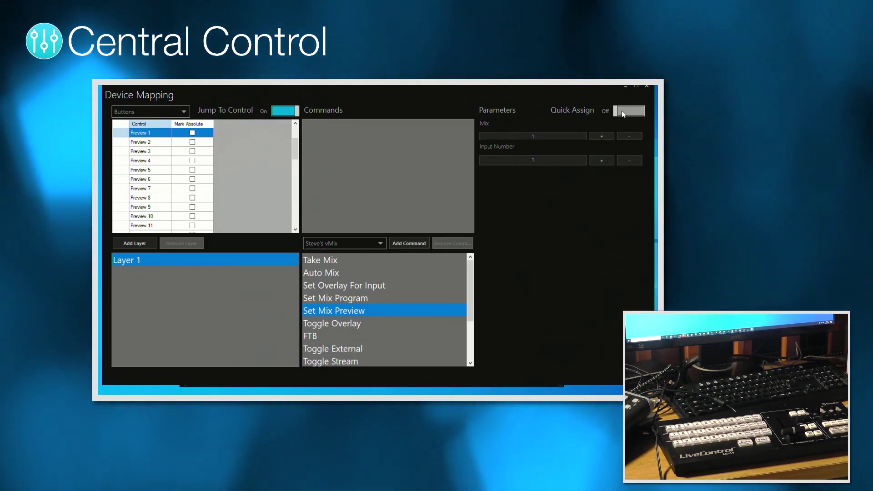
pyautogui.click(623, 114)
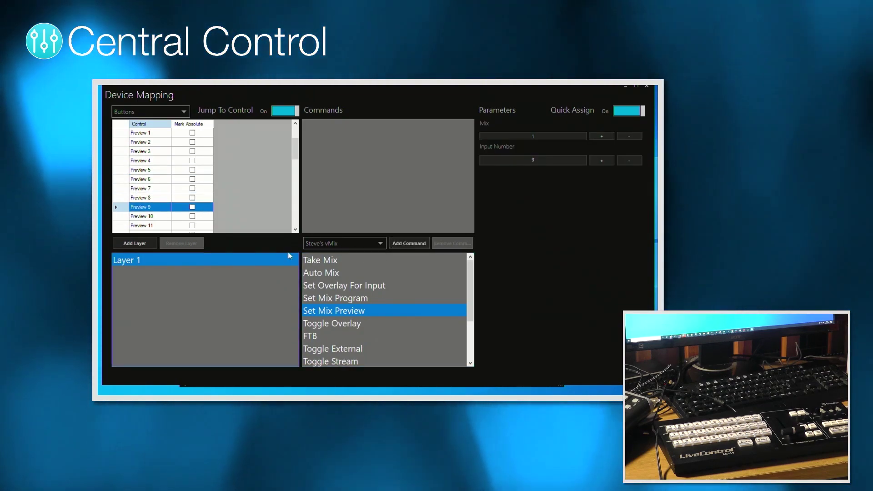
# Step: Map Program 1 onward to vMix Set Mix Program, quick-assigning inputs 1 through 9
pyautogui.scroll(-2, 182, 201)
pyautogui.click(145, 182)
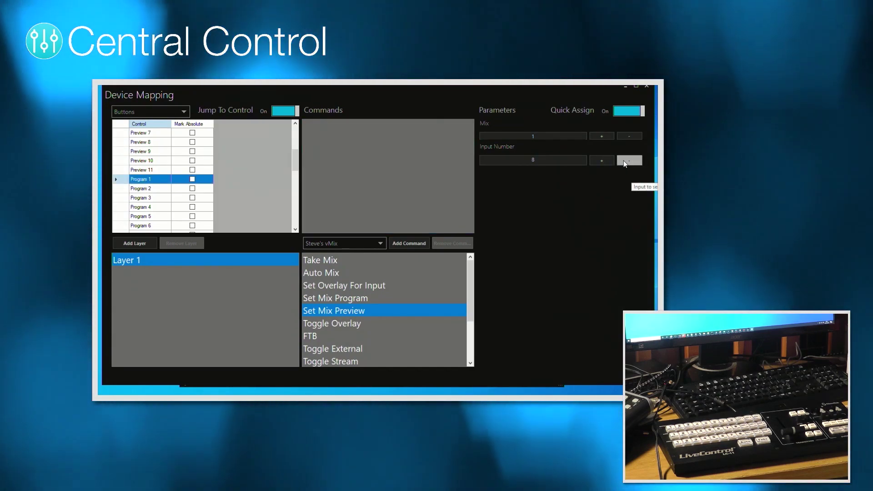
pyautogui.tripleClick(625, 161)
pyautogui.tripleClick(625, 162)
pyautogui.doubleClick(624, 162)
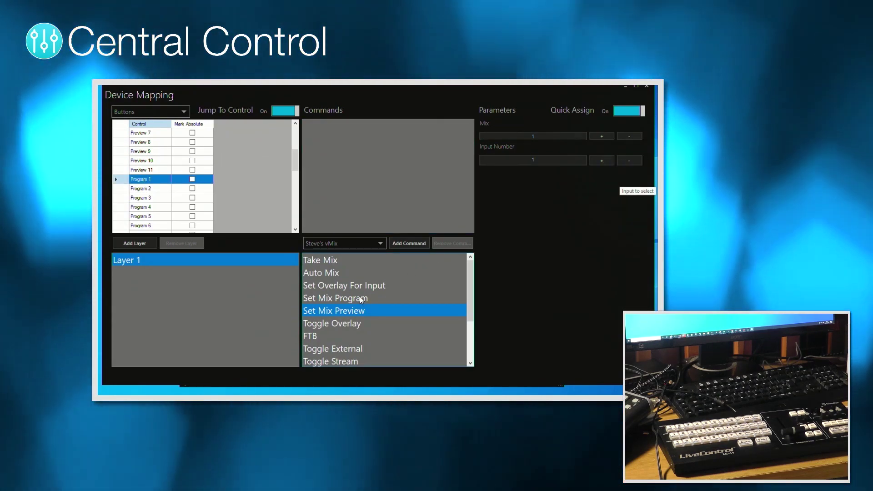
pyautogui.click(362, 300)
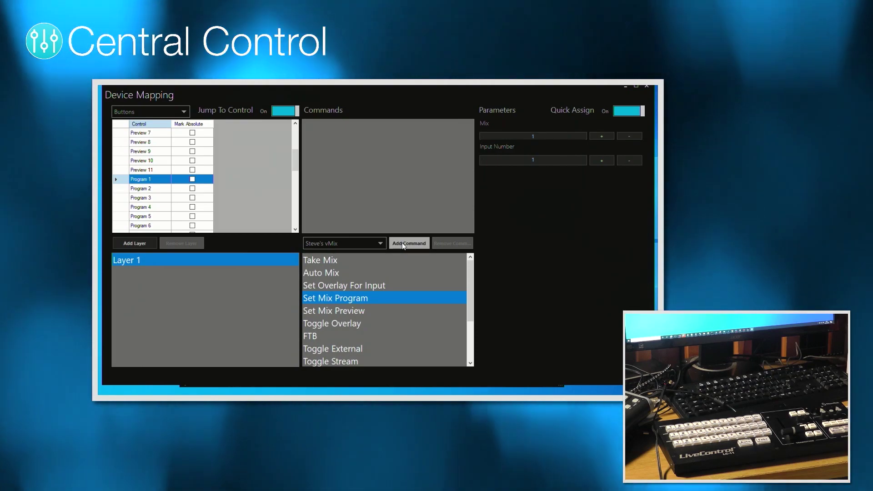
pyautogui.press('Down')
pyautogui.press('Down')
pyautogui.press('Down')
pyautogui.press('Down')
pyautogui.press('Down')
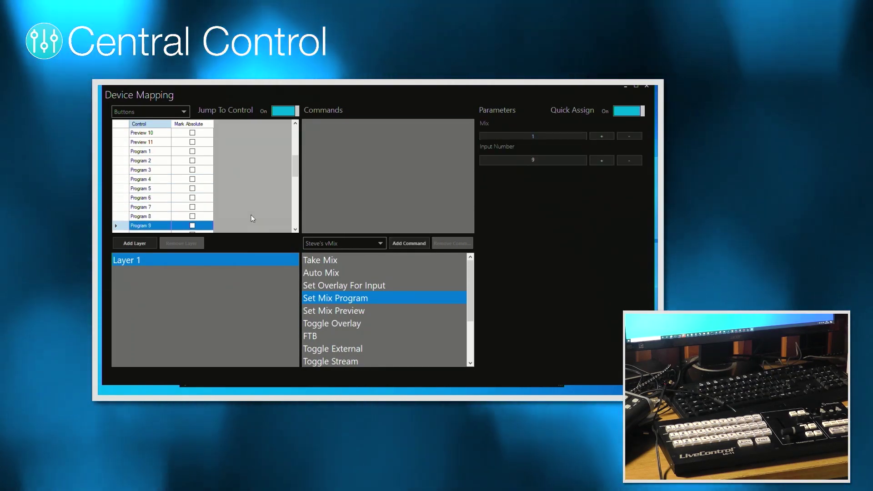
pyautogui.press('Down')
pyautogui.press('Down')
pyautogui.scroll(-4, 139, 153)
# Step: Select FX 1, reset Input Number to 1, and target Mix 2
pyautogui.click(139, 142)
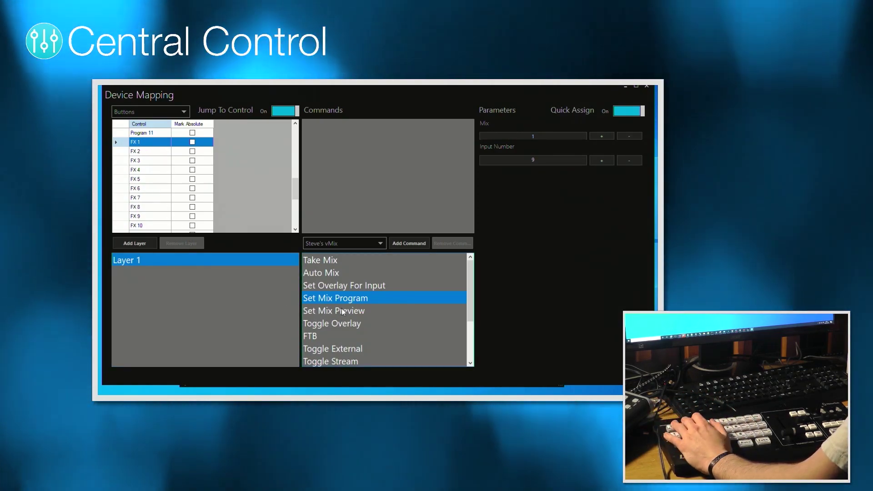
pyautogui.click(634, 161)
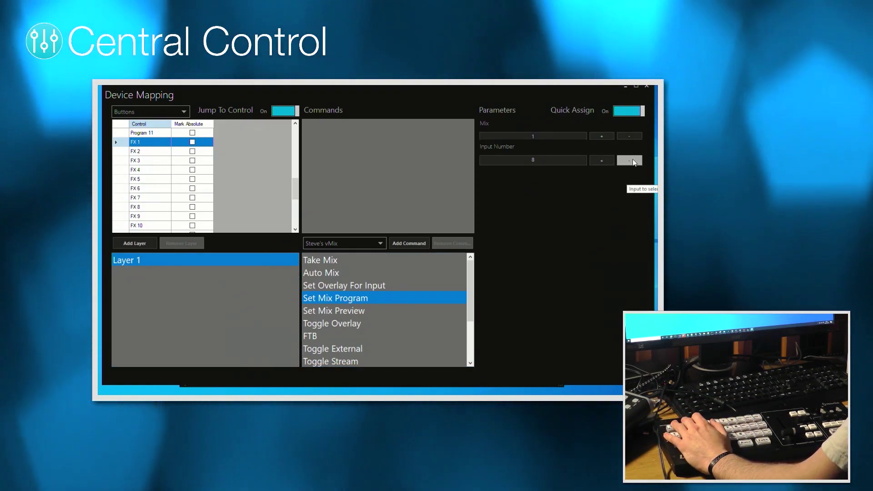
pyautogui.click(634, 161)
pyautogui.click(634, 162)
pyautogui.click(634, 162)
pyautogui.click(634, 161)
pyautogui.click(634, 161)
pyautogui.click(632, 162)
pyautogui.click(632, 162)
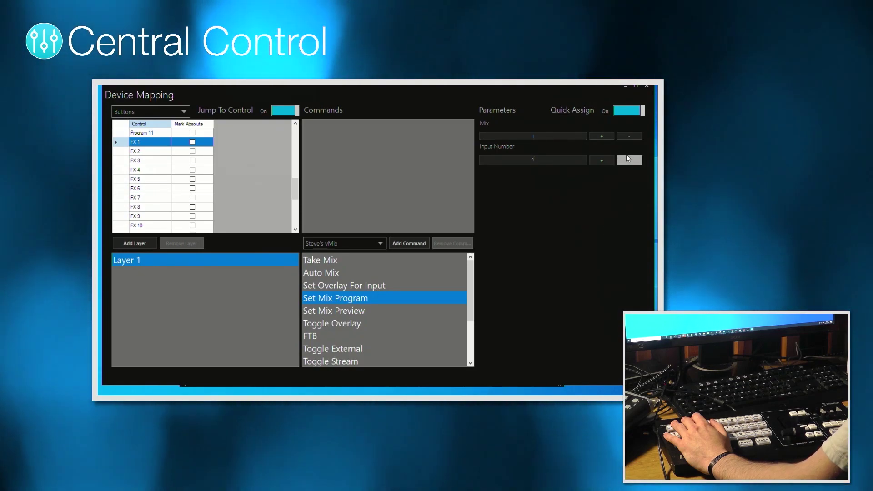
pyautogui.click(591, 137)
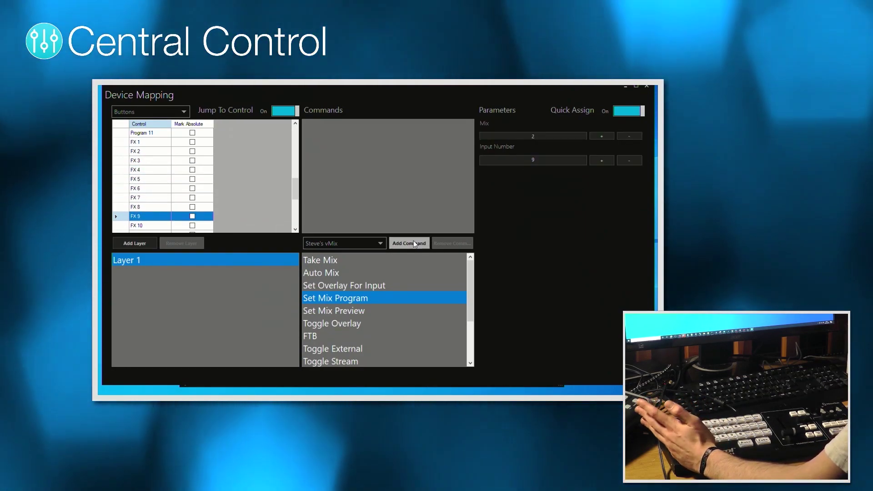
# Step: Add a vMix Toggle Overlay command to the overlay button
pyautogui.scroll(4, 175, 208)
pyautogui.scroll(5, 175, 209)
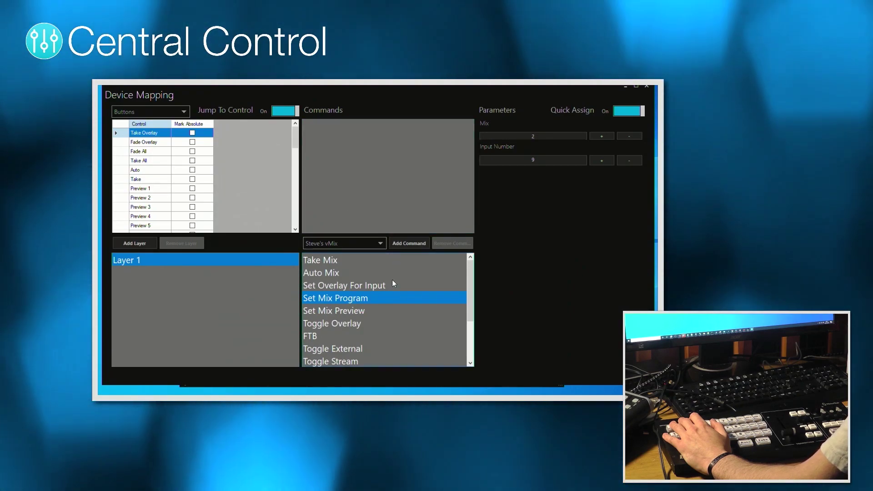
pyautogui.scroll(-2, 393, 282)
pyautogui.scroll(2, 393, 282)
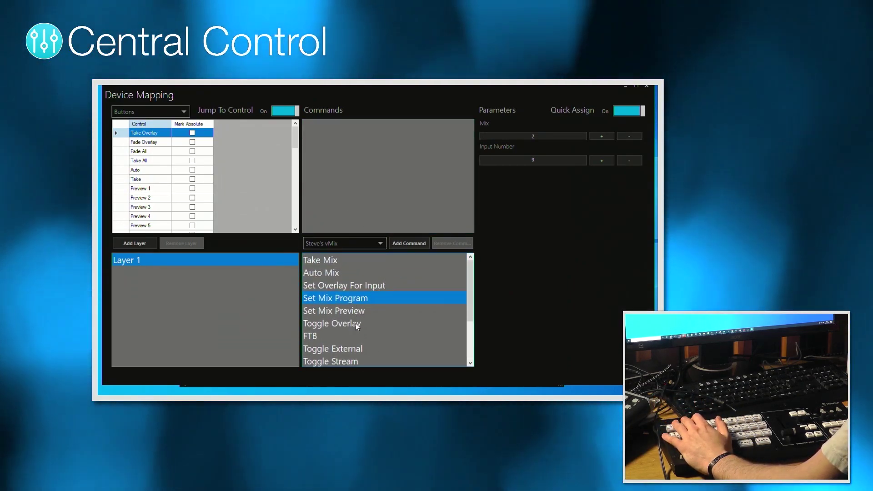
pyautogui.click(357, 324)
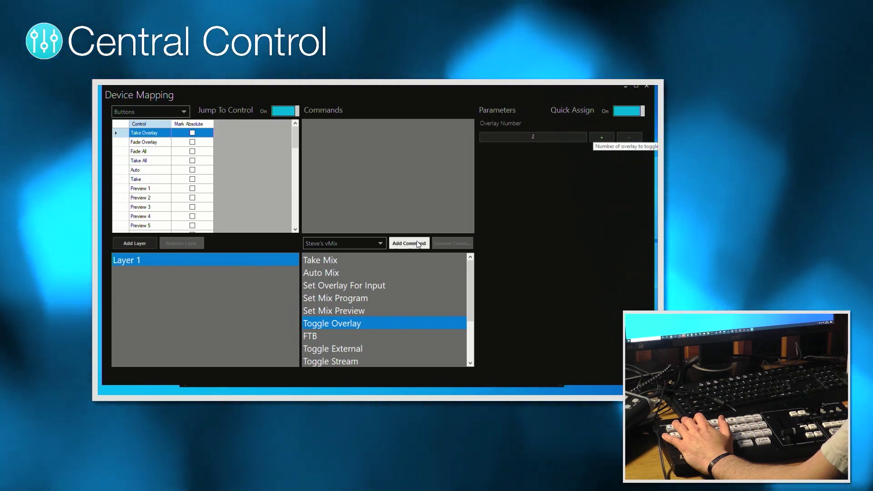
pyautogui.click(408, 243)
# Step: Set the Auto/Take button to Auto Mix, then Take Mix, and switch to the fader mappings
pyautogui.scroll(-10, 157, 171)
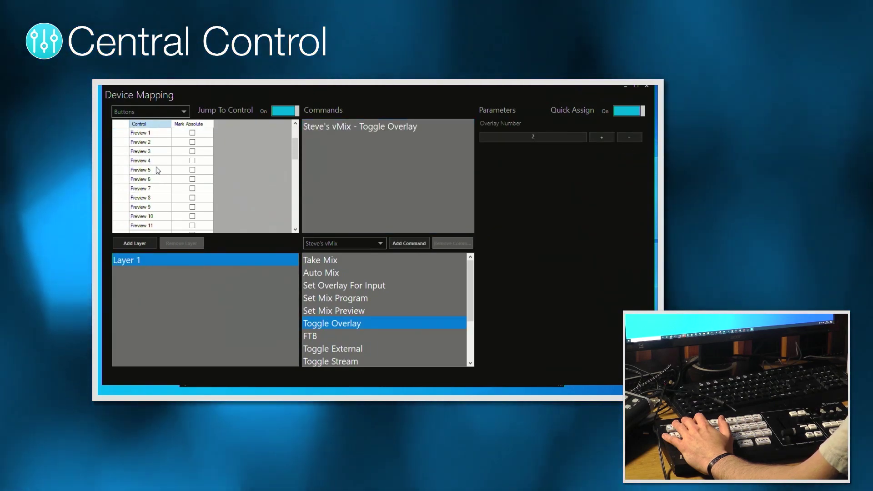
pyautogui.scroll(5, 157, 171)
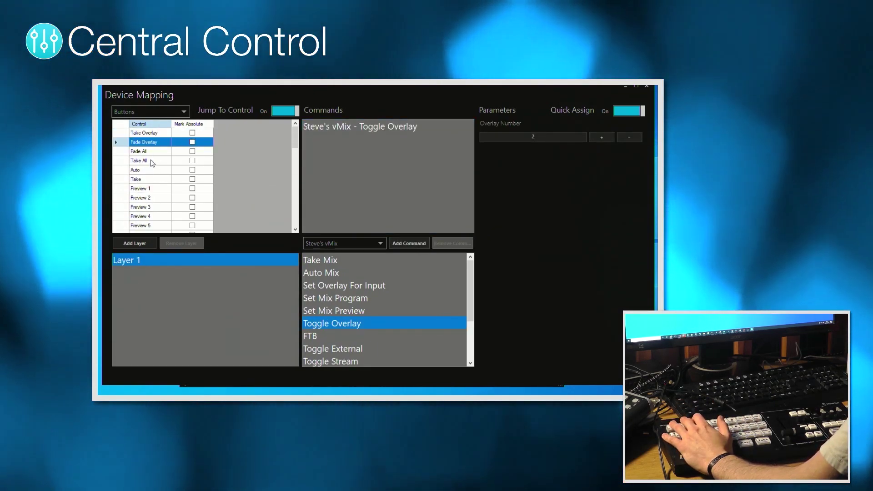
pyautogui.click(321, 273)
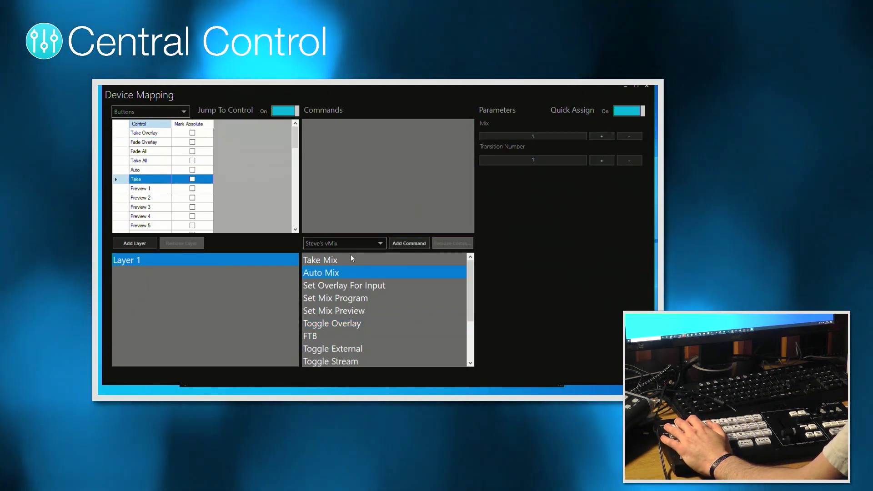
pyautogui.click(351, 259)
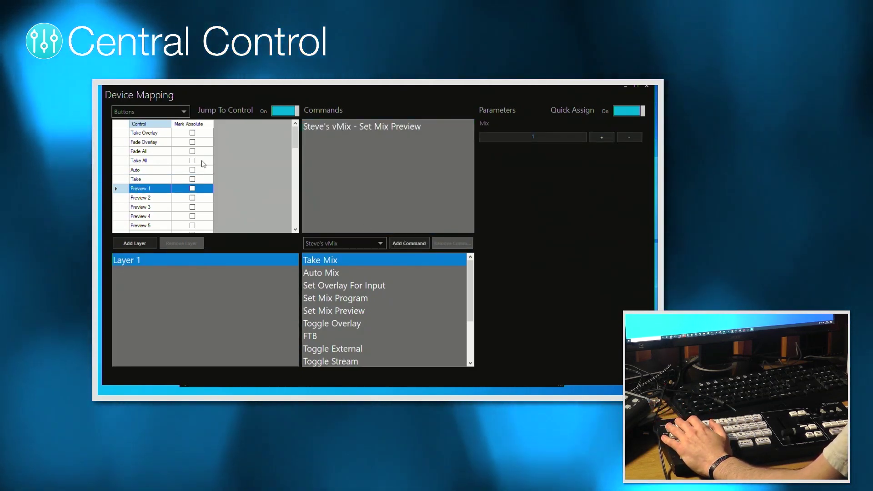
pyautogui.click(162, 136)
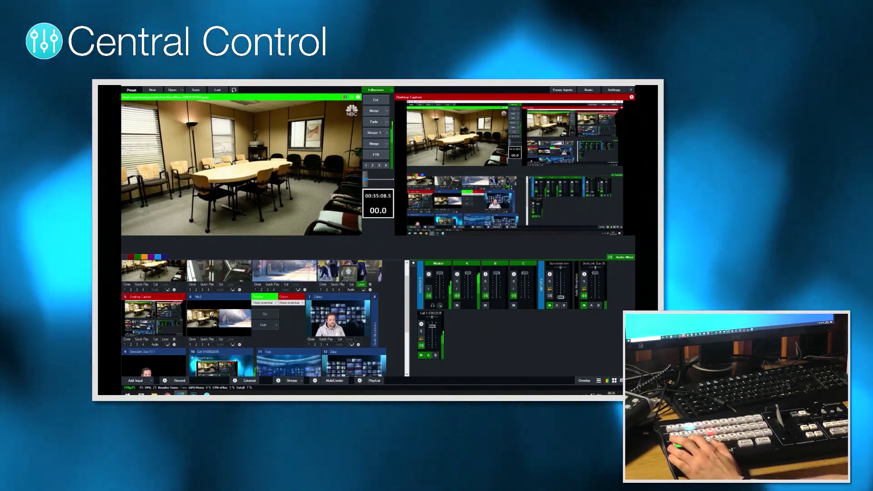
# Step: Cycle vMix Preview through inputs 3, 4, 1, 2, 3, 4, ending on the crowd video
pyautogui.press('3')
pyautogui.press('4')
pyautogui.press('1')
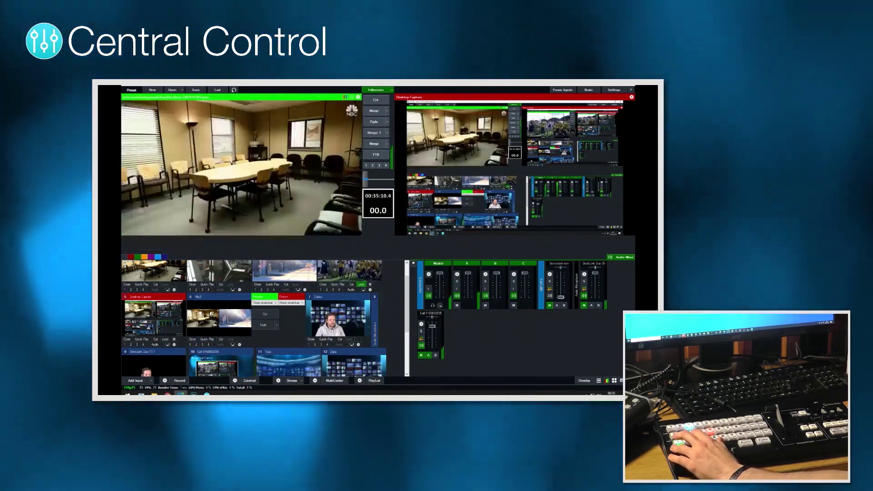
pyautogui.press('2')
pyautogui.press('3')
pyautogui.press('4')
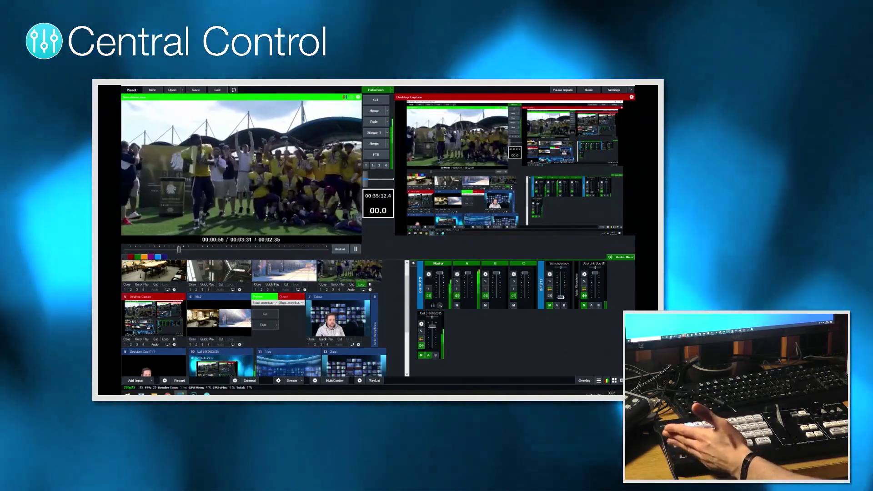